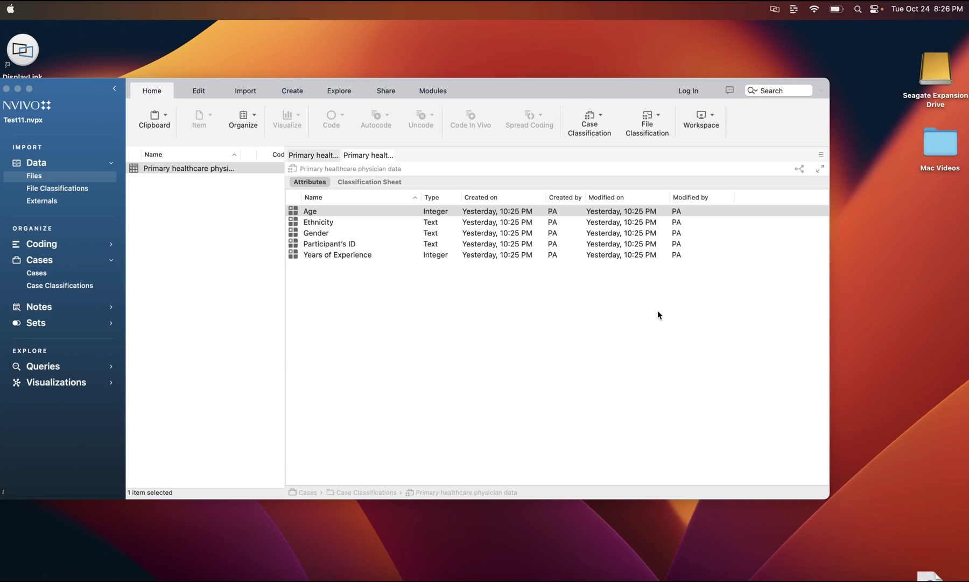
# - Open the Primary healthcare physician data dataset in full screen and highlight part of P1's answer about becoming interested in medicine
pyautogui.click(657, 310)
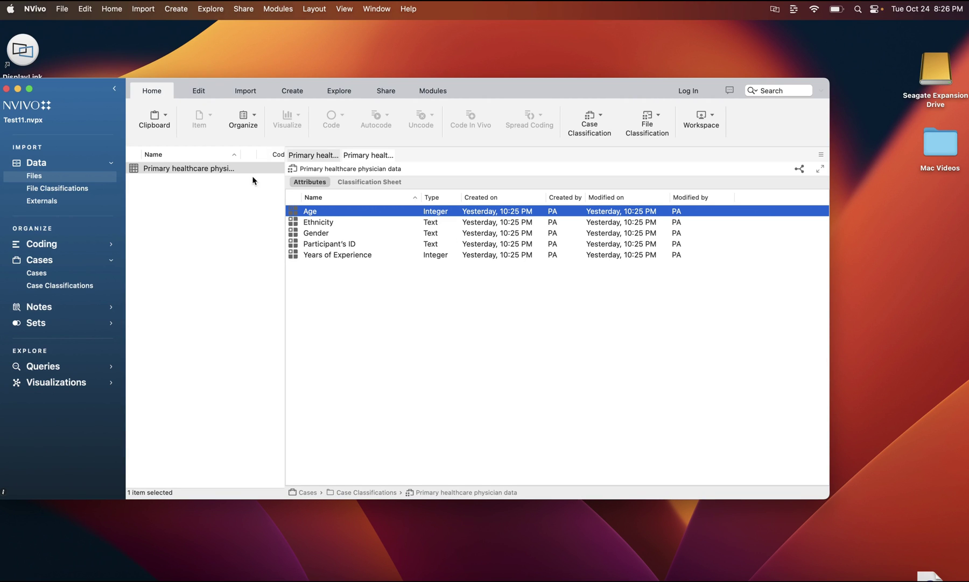
pyautogui.click(29, 89)
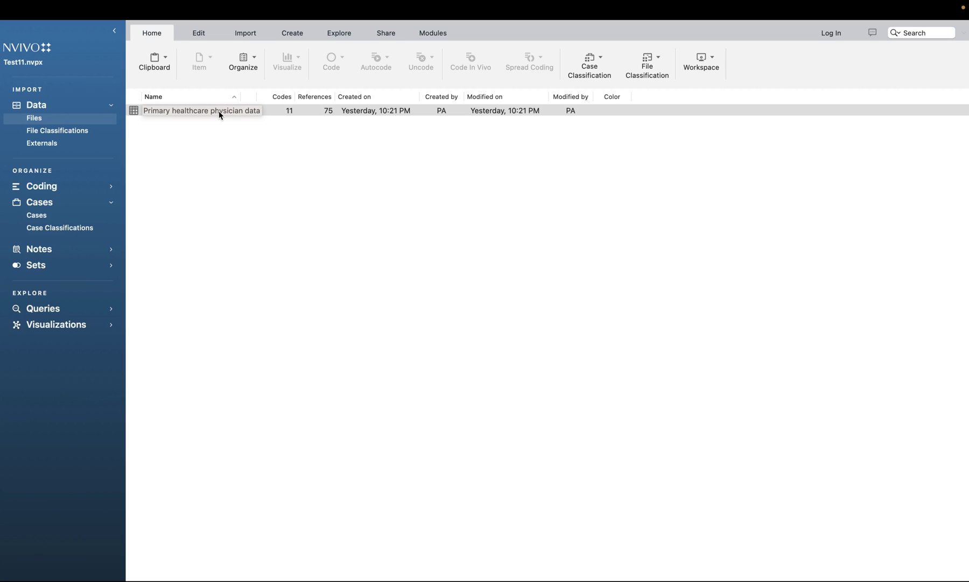
pyautogui.doubleClick(220, 111)
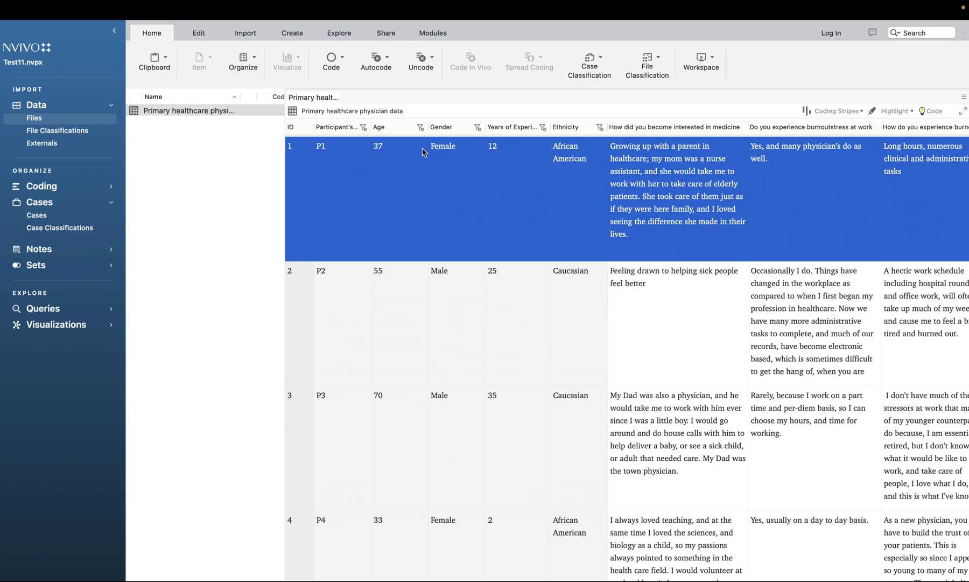
pyautogui.click(671, 174)
pyautogui.moveTo(644, 170); pyautogui.dragTo(733, 226)
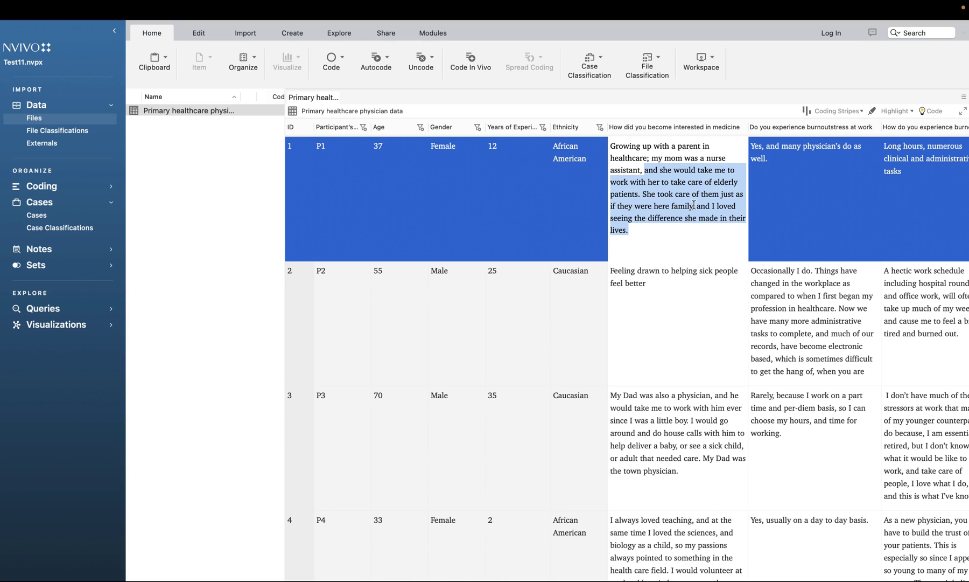
# - View the project's cases and open the coded references for the question about experiencing burnout/stress at work
pyautogui.click(77, 215)
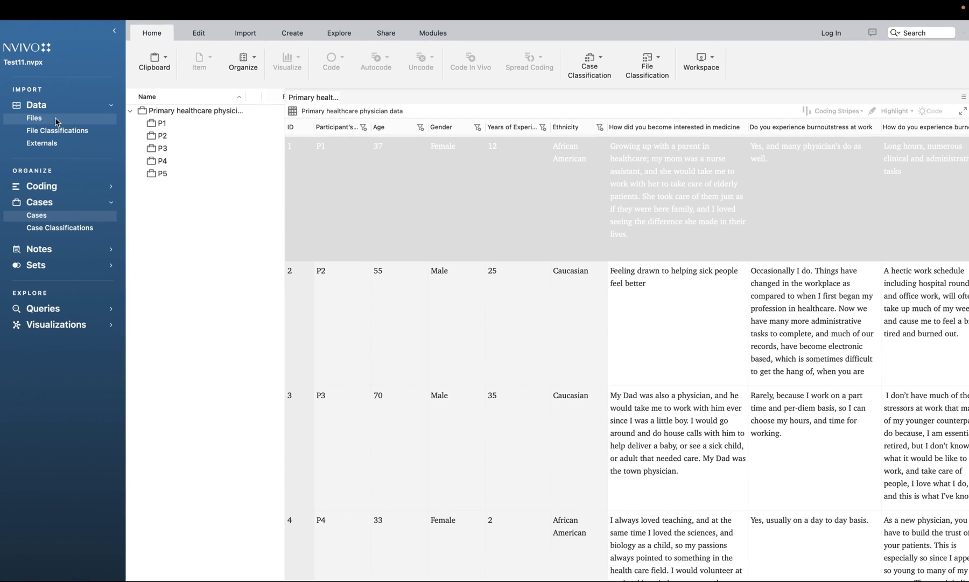
pyautogui.click(46, 202)
pyautogui.click(112, 188)
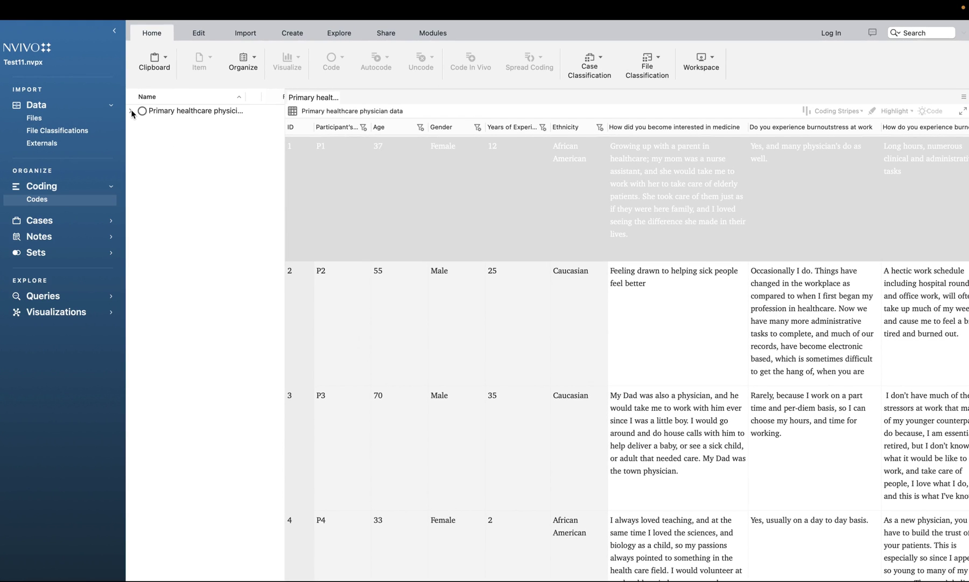
pyautogui.click(131, 112)
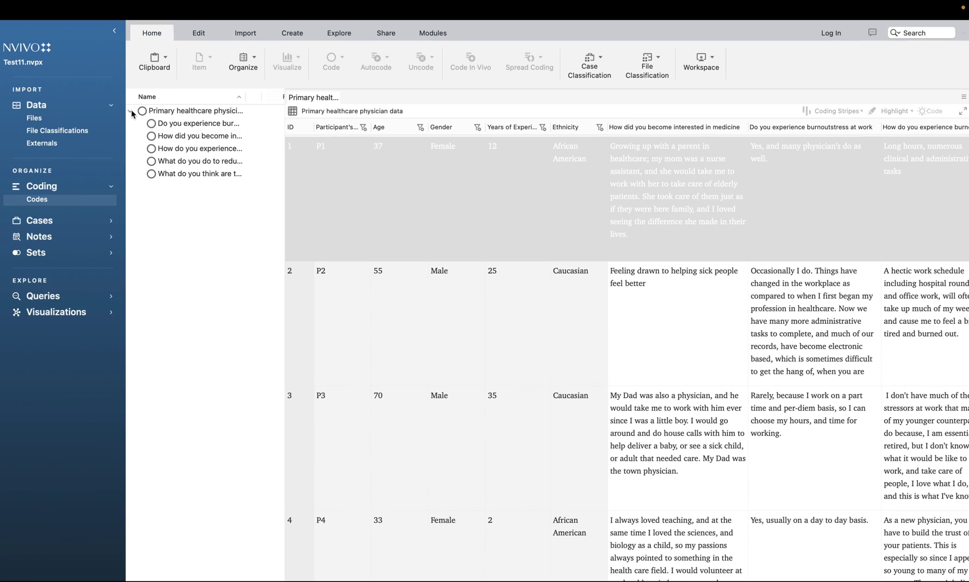
pyautogui.click(195, 126)
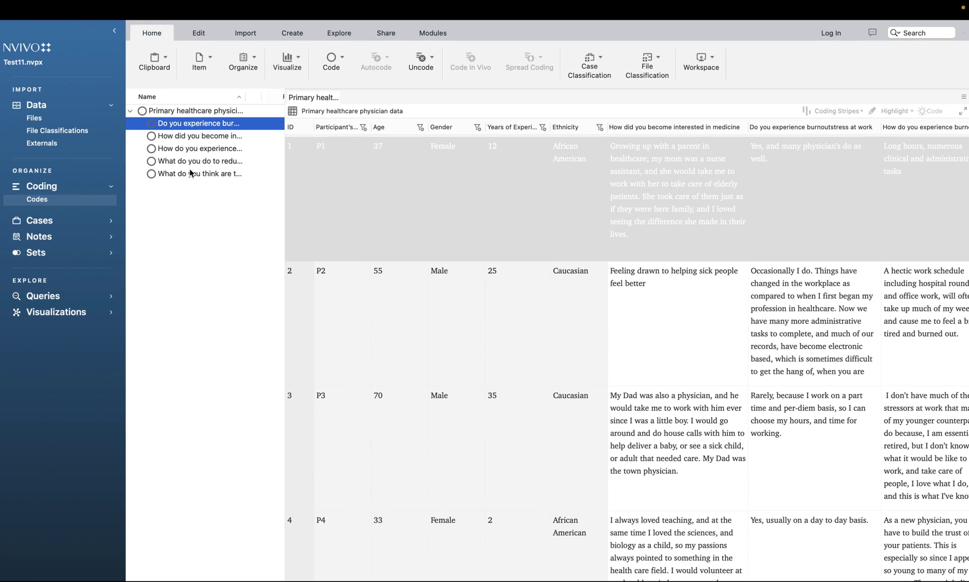
pyautogui.doubleClick(200, 127)
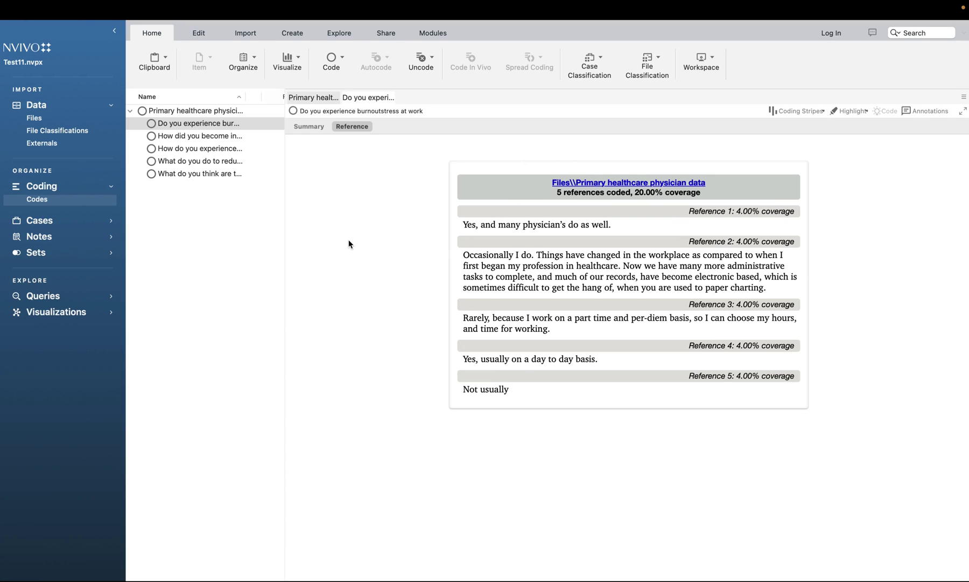
# - Create a new project in Documents with both the file name and project title set to Project 6
pyautogui.press('super+n')
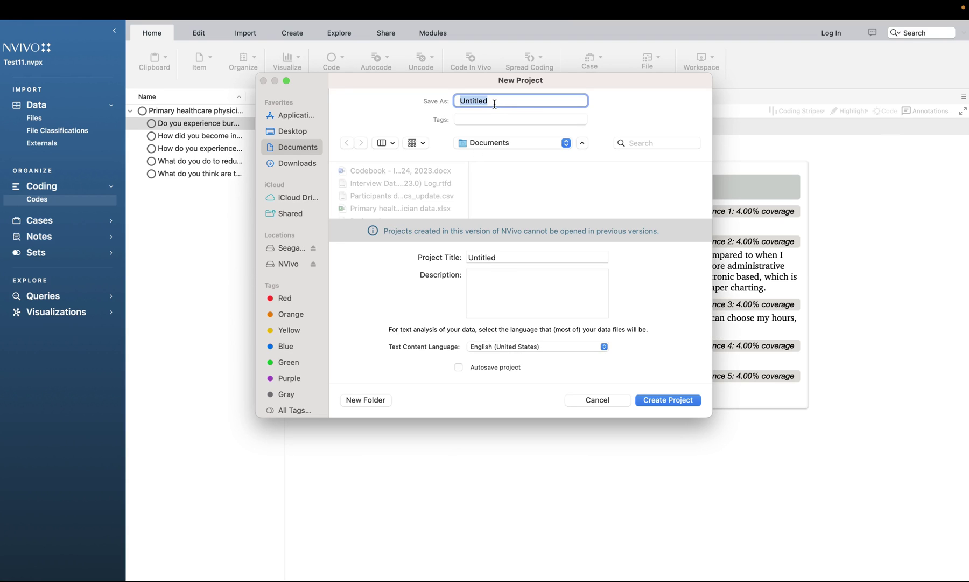
pyautogui.press('/')
pyautogui.press('Escape')
pyautogui.write('Project 6')
pyautogui.moveTo(501, 256); pyautogui.dragTo(461, 259)
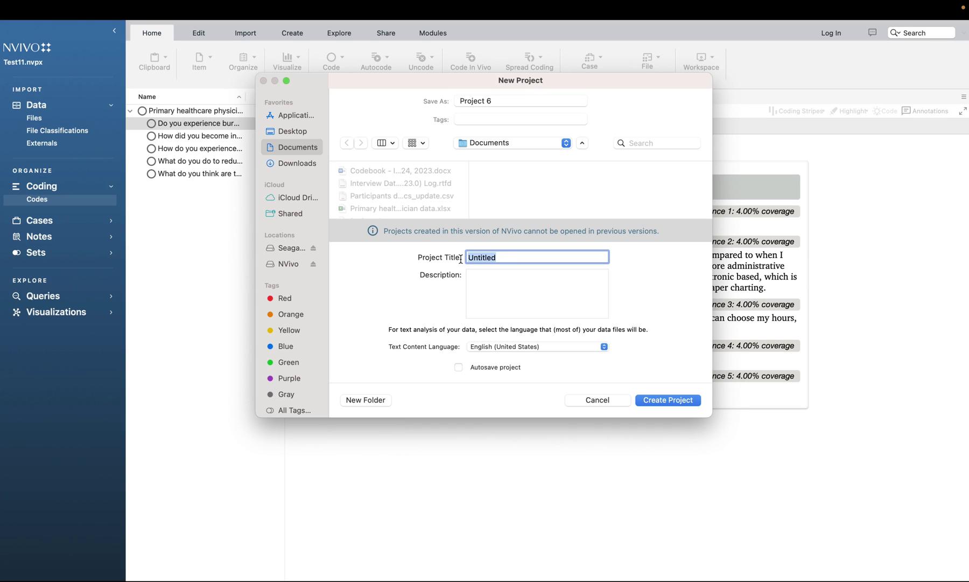
pyautogui.write('Project 6')
pyautogui.click(661, 399)
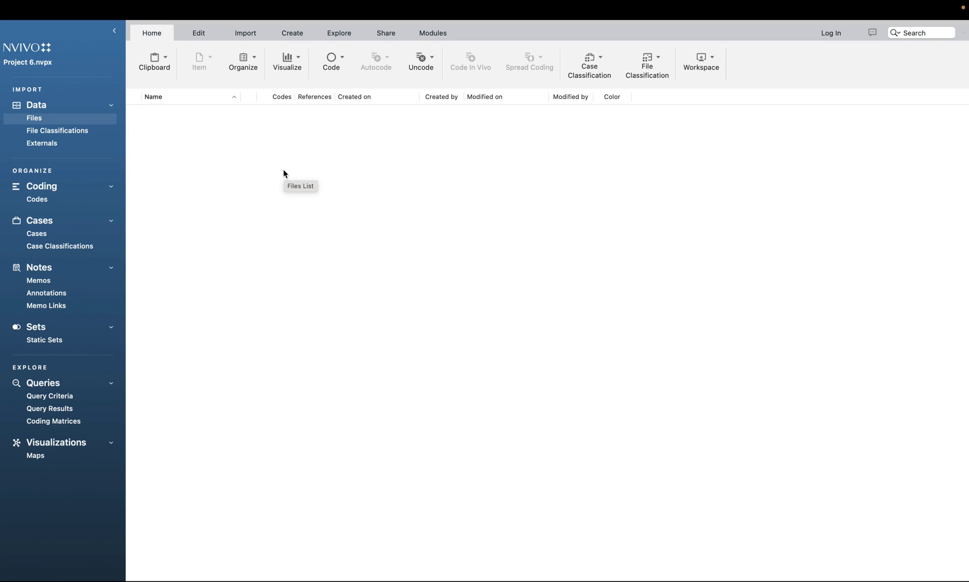
# - Switch to Excel and examine the demographic columns and open-ended question responses in the Primary healthcare physician data sheet
pyautogui.click(190, 166)
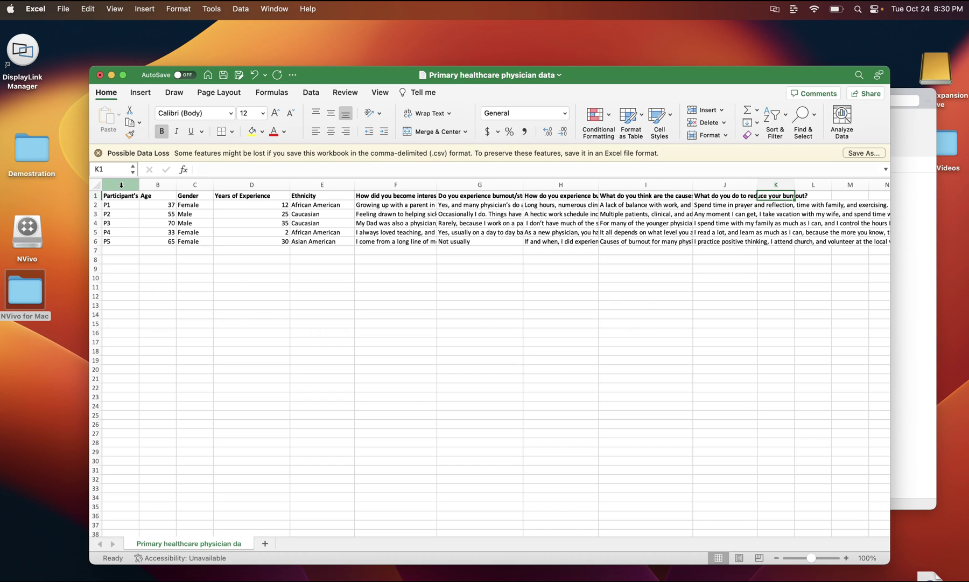
pyautogui.scroll(2, 120, 213)
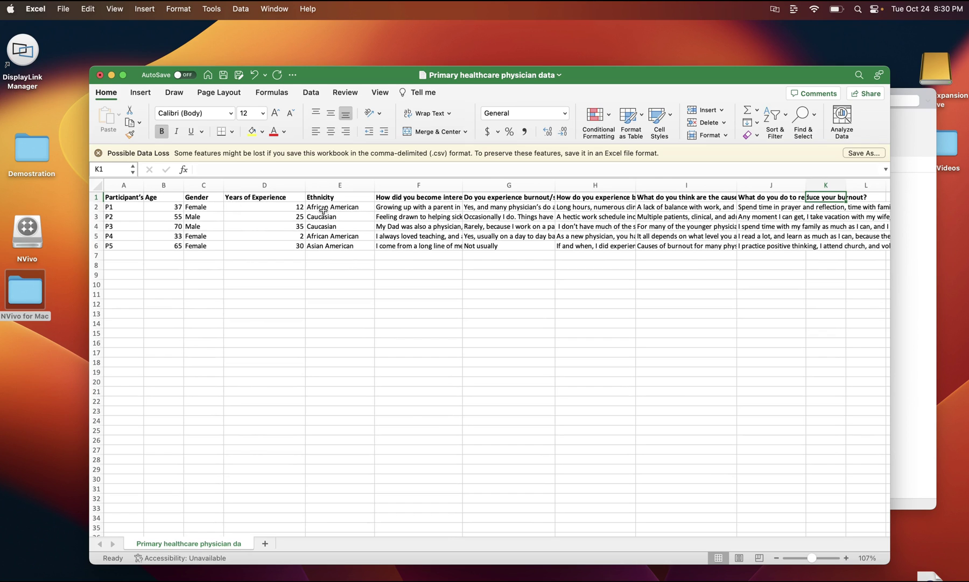
pyautogui.scroll(-1, 437, 207)
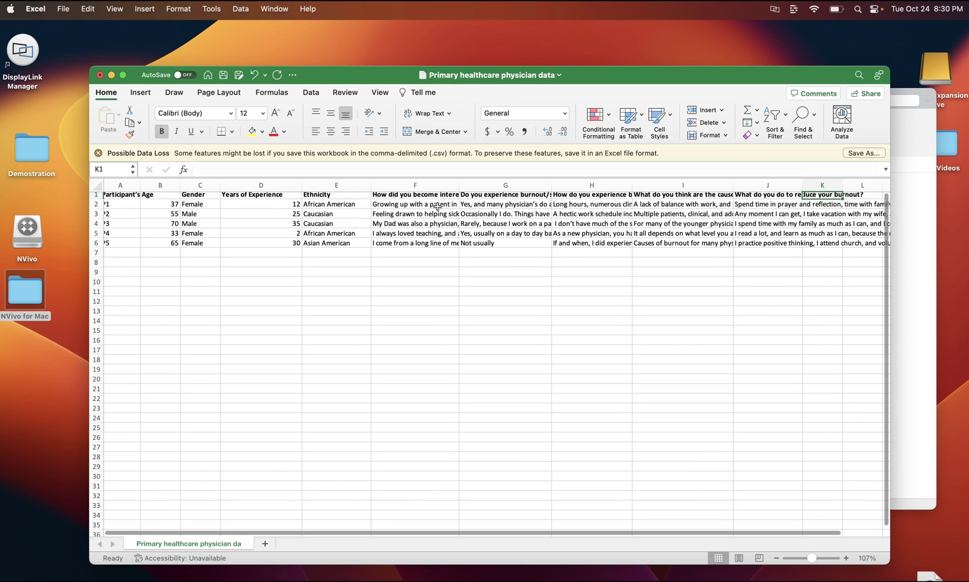
pyautogui.click(419, 195)
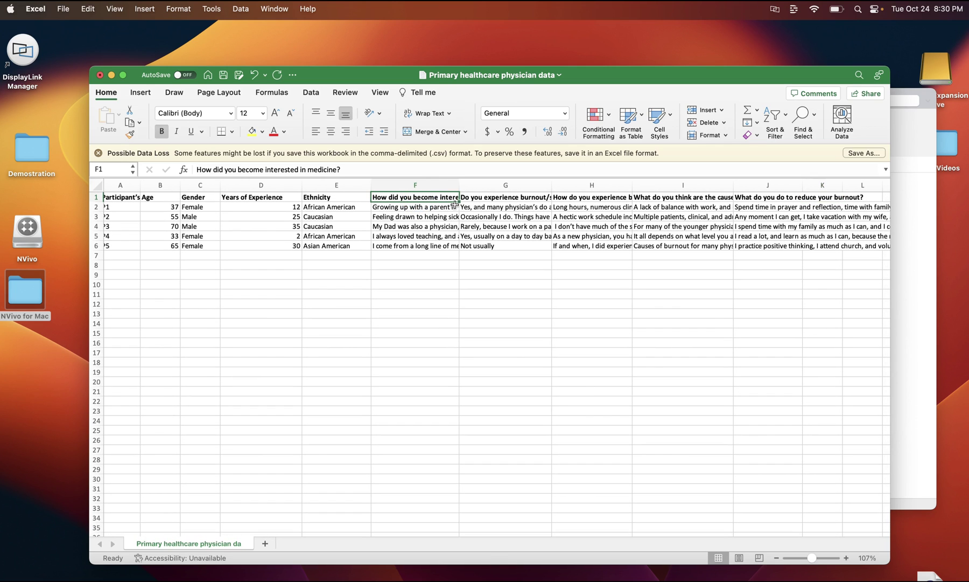
pyautogui.hscroll(1, 464, 190)
pyautogui.hscroll(1, 465, 190)
pyautogui.press('Right')
pyautogui.press('Right')
pyautogui.press('Right')
pyautogui.press('Down')
pyautogui.press('Down')
pyautogui.press('Down')
pyautogui.press('Left')
pyautogui.press('Left')
pyautogui.press('Left')
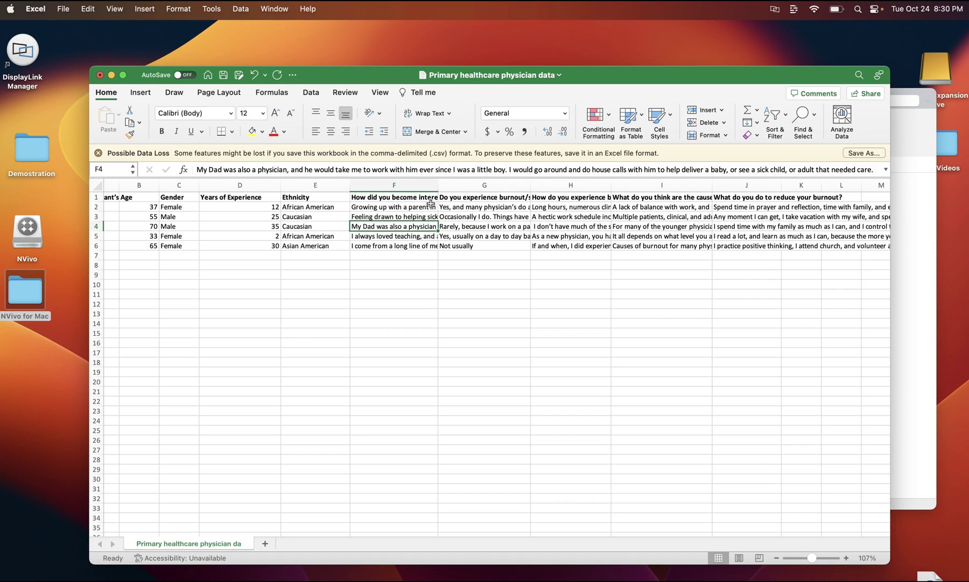
pyautogui.click(100, 77)
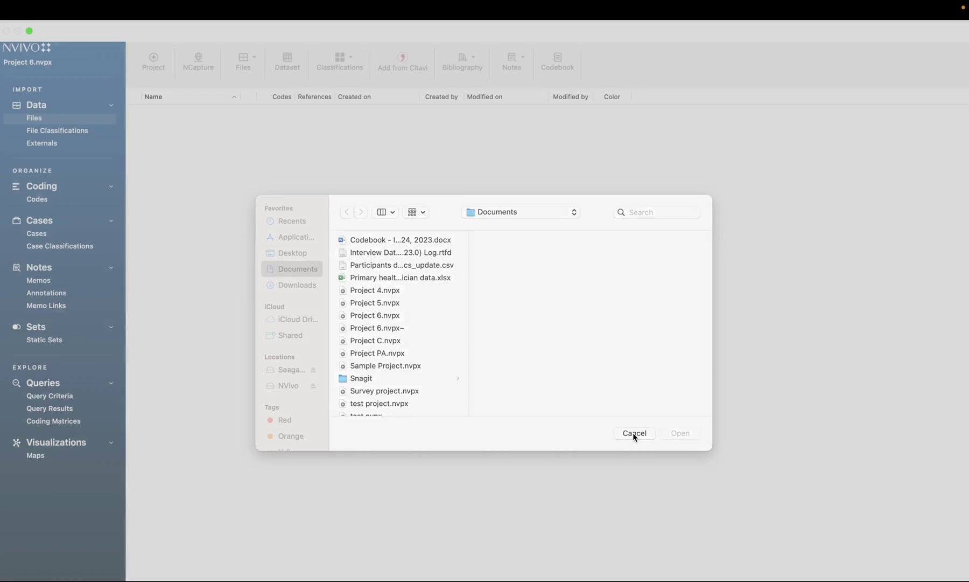
# - Import Primary healthcare physician data.xlsx from Documents into Project 6 as a dataset, using the first row as field names and default field options
pyautogui.click(633, 433)
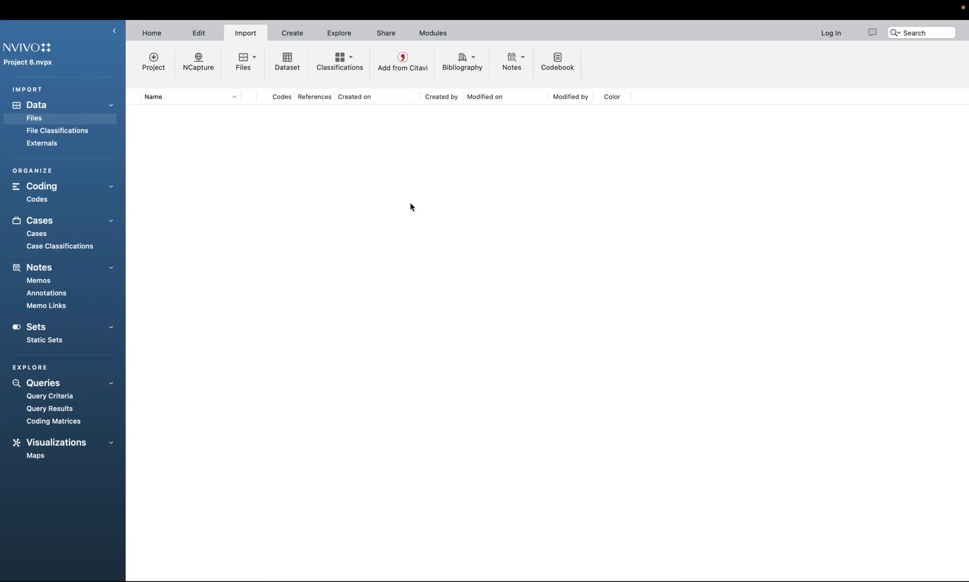
pyautogui.click(296, 67)
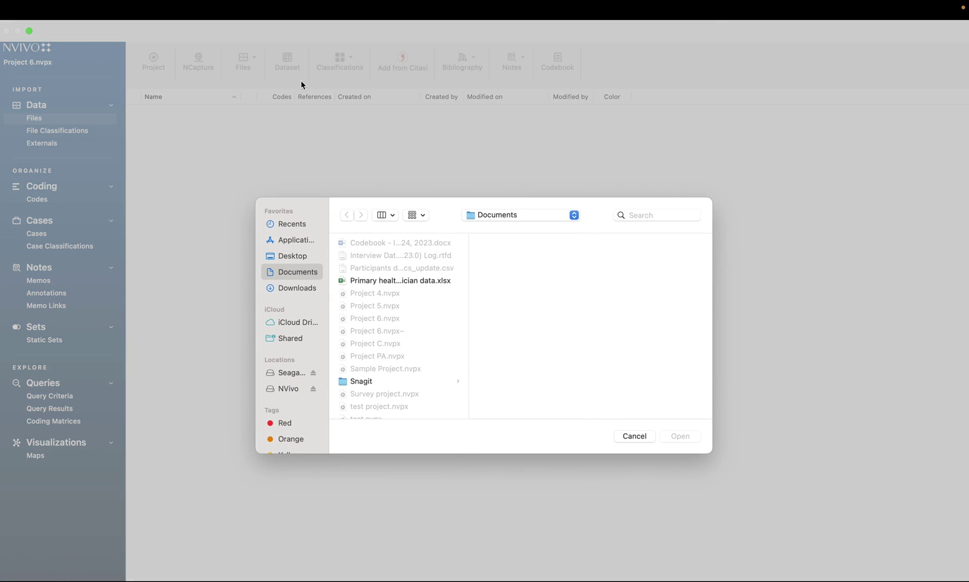
pyautogui.click(417, 281)
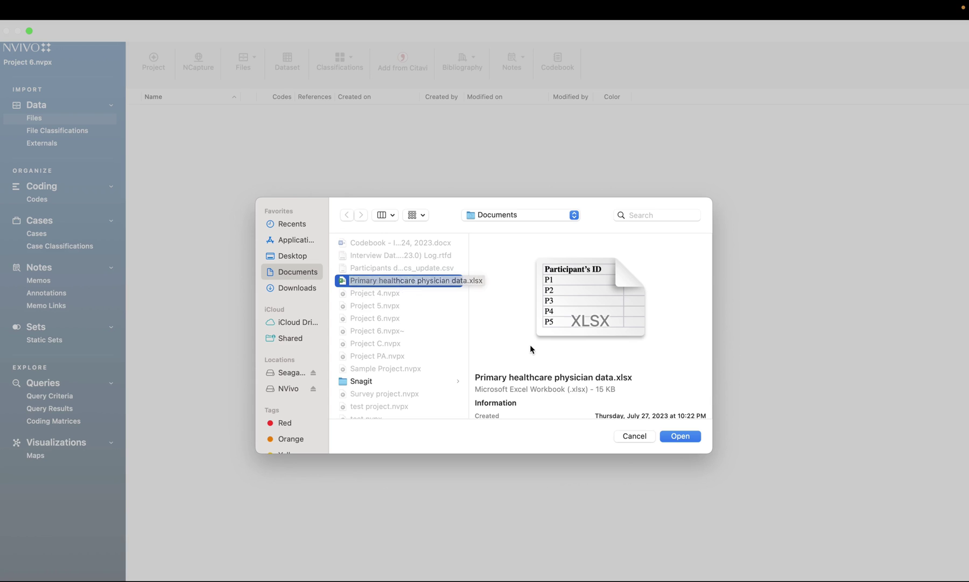
pyautogui.click(667, 435)
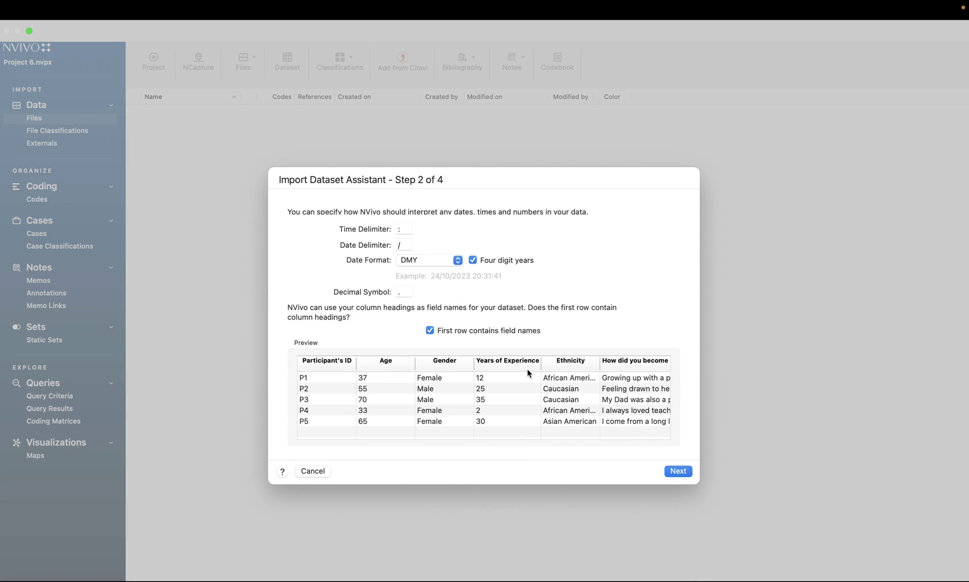
pyautogui.click(679, 472)
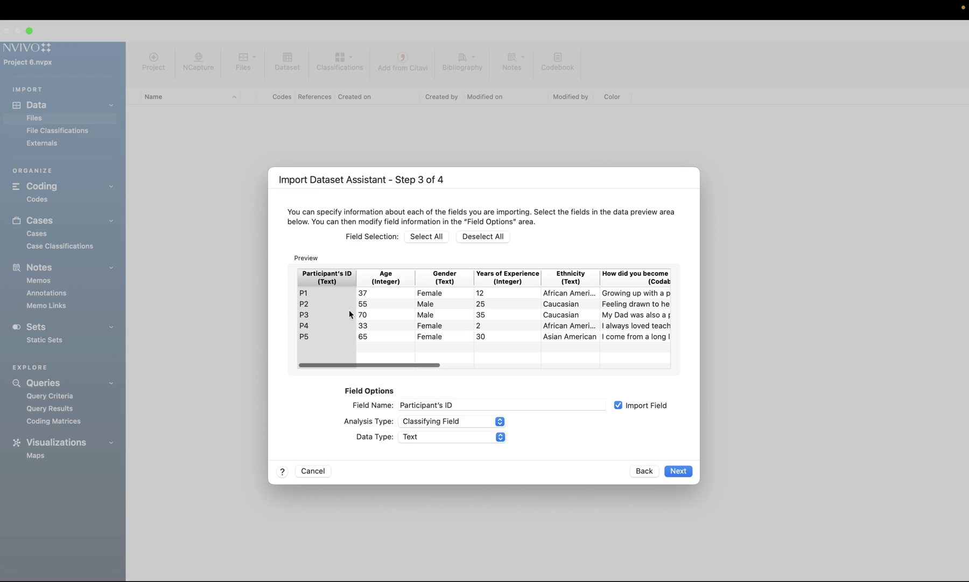
pyautogui.click(679, 472)
pyautogui.click(678, 472)
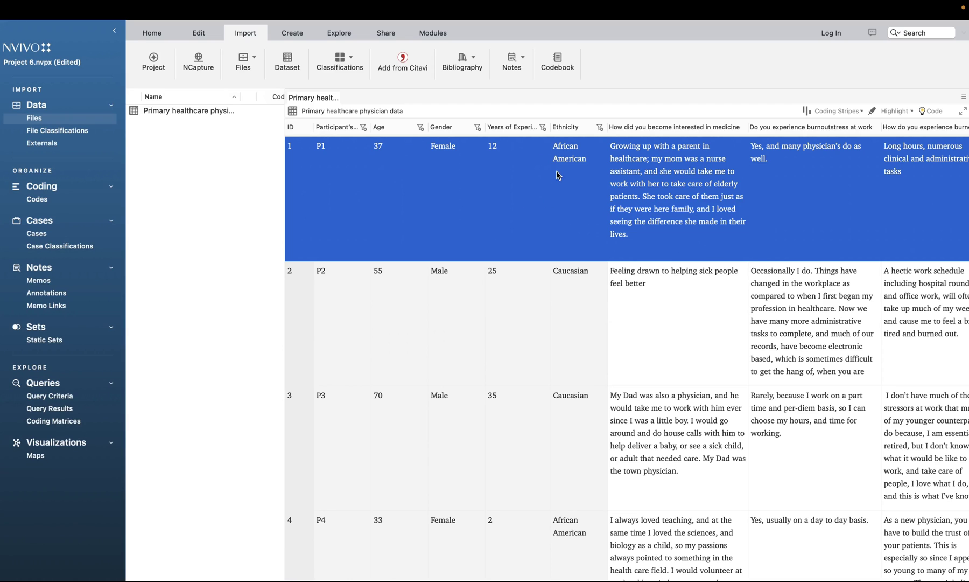
# - Close and reopen the imported dataset, and check the coding options available for P1's row
pyautogui.click(685, 188)
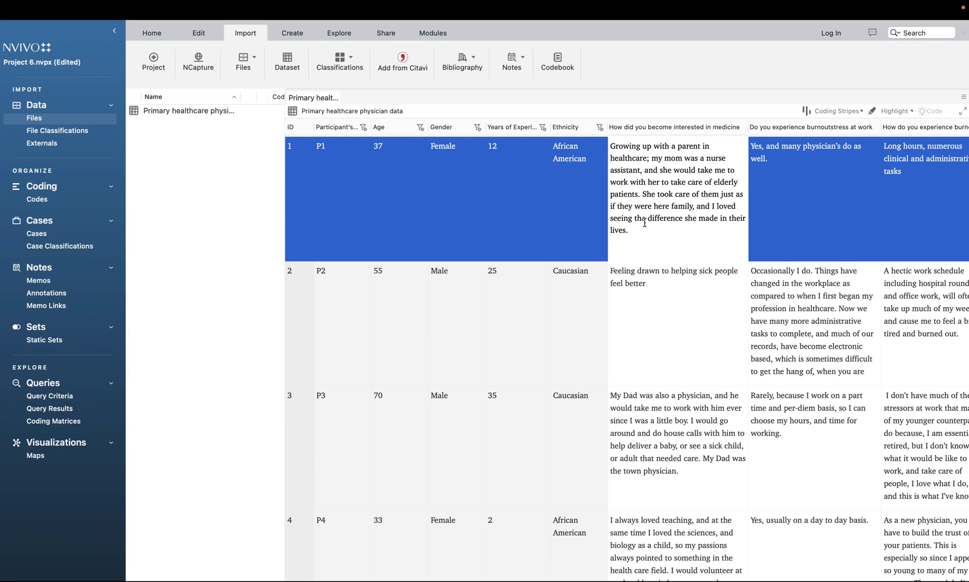
pyautogui.click(331, 97)
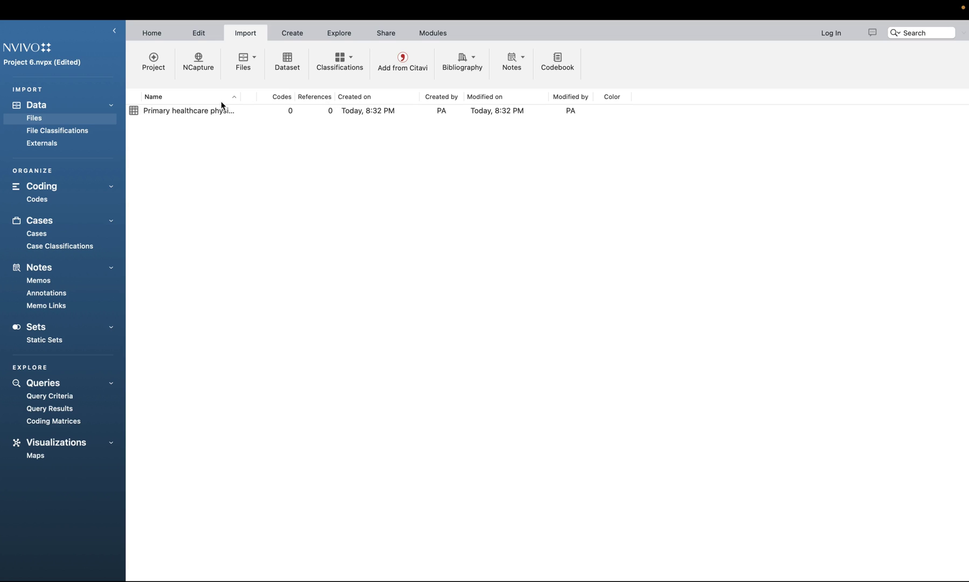
pyautogui.click(204, 112)
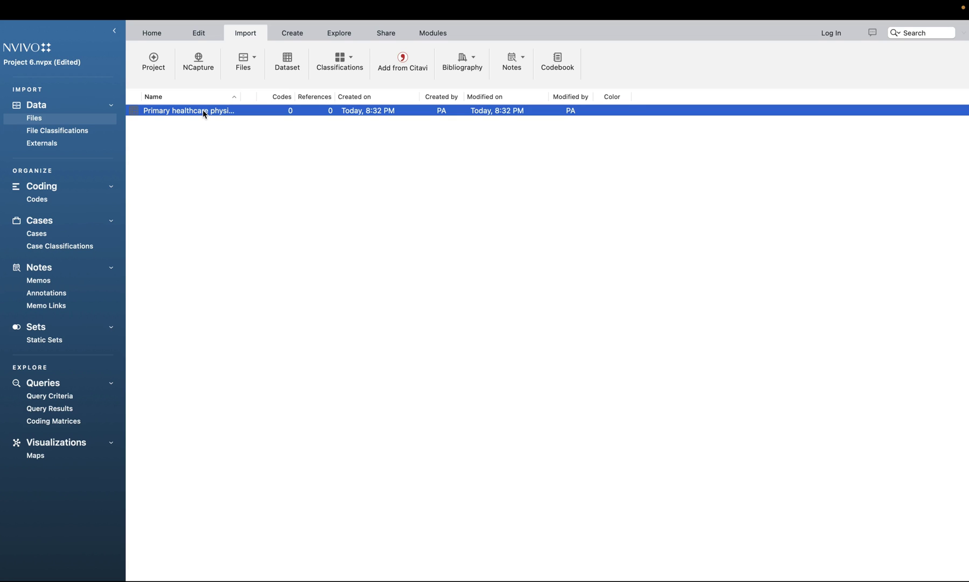
pyautogui.doubleClick(205, 112)
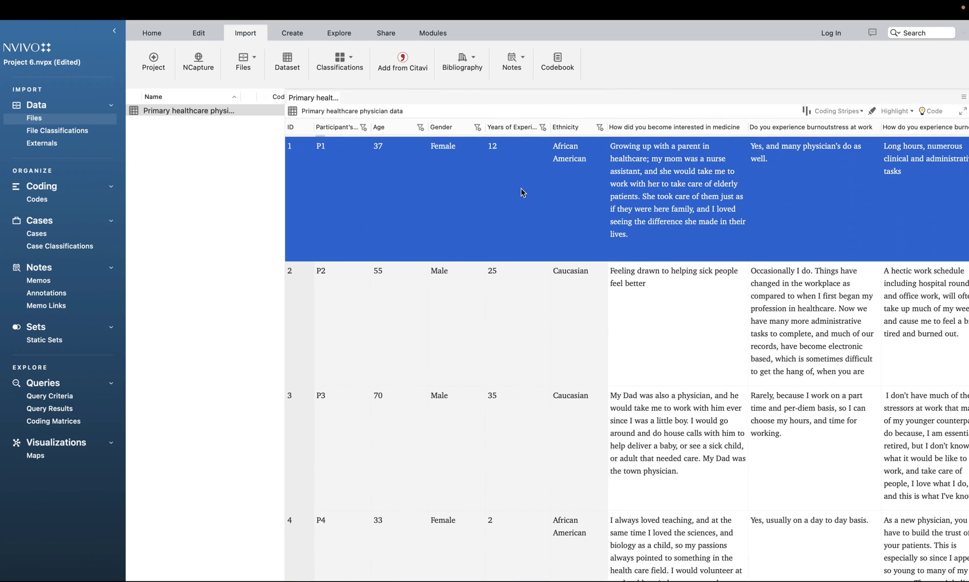
pyautogui.rightClick(641, 182)
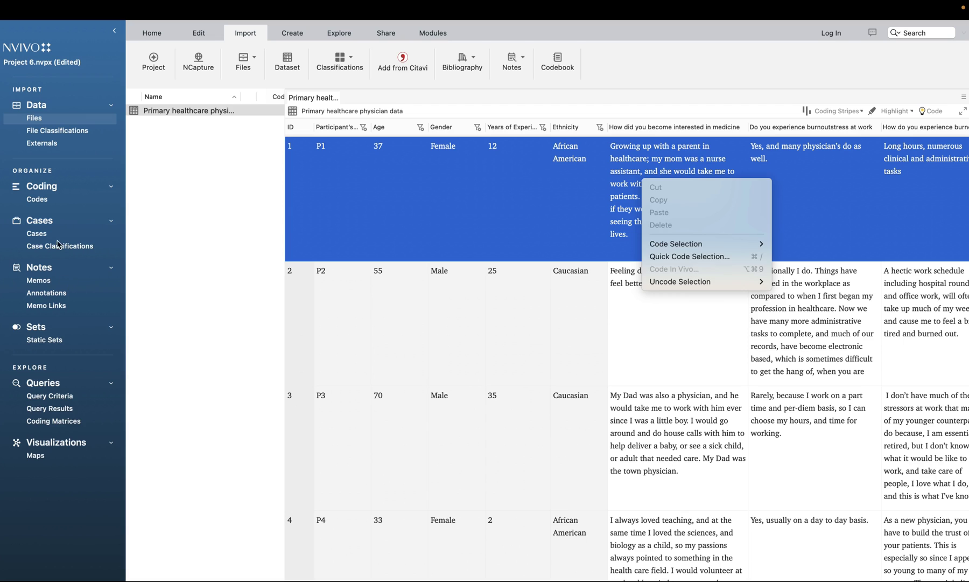
# - Check the project's list of codes and highlight part of P1's answer about becoming interested in medicine
pyautogui.click(41, 203)
pyautogui.click(39, 200)
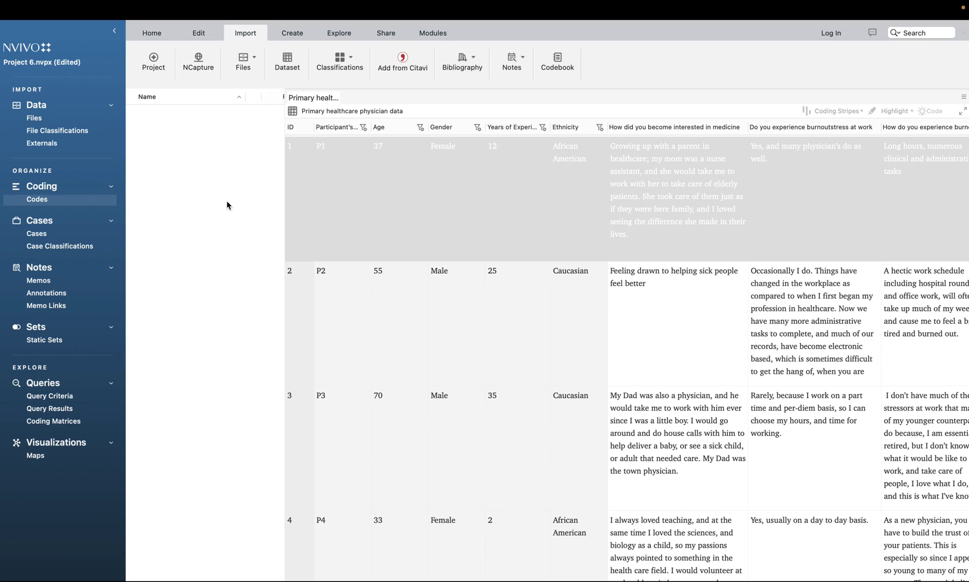
pyautogui.click(684, 196)
pyautogui.moveTo(678, 206); pyautogui.dragTo(624, 186)
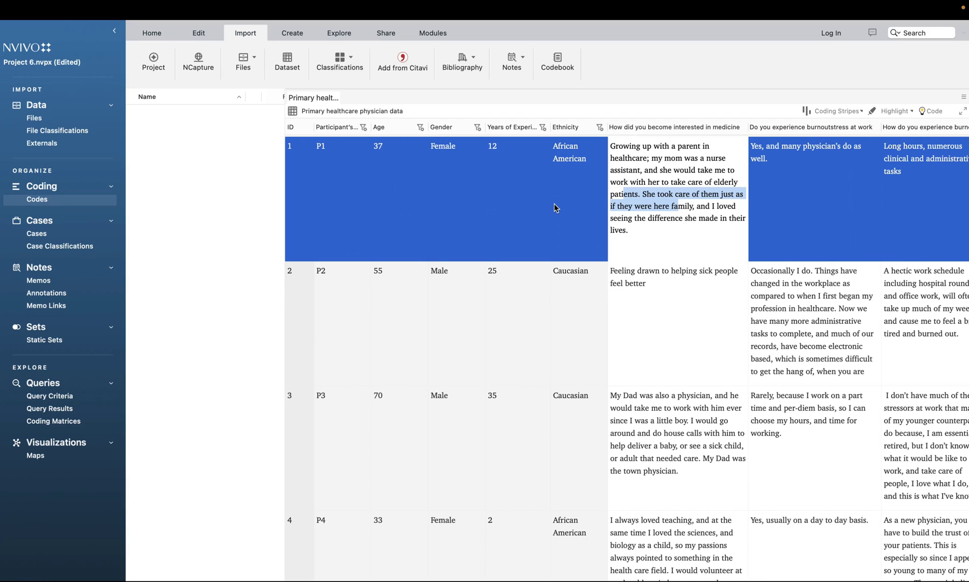
pyautogui.scroll(-1, 557, 207)
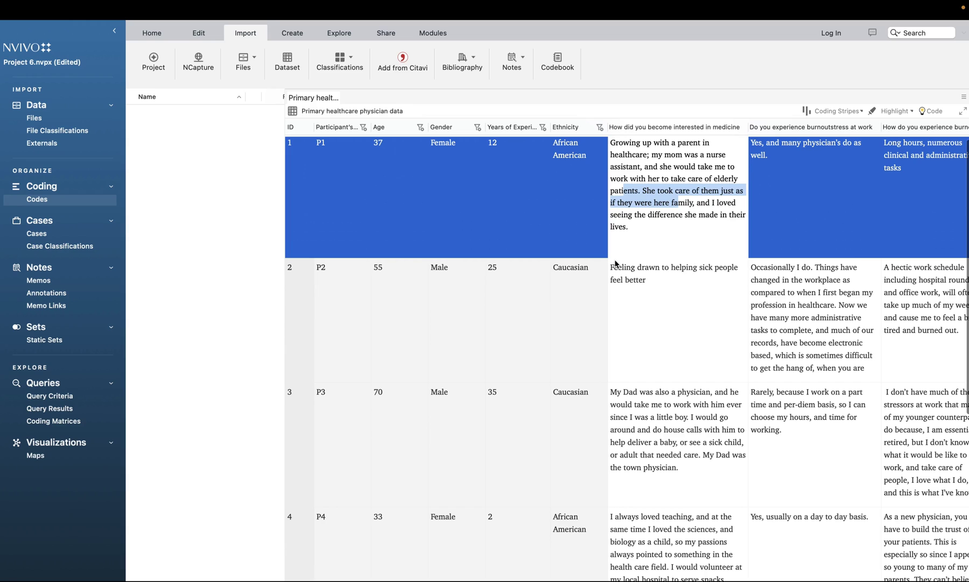
# - Create a folder named "Open-ended Responses" under Codes
pyautogui.click(33, 118)
pyautogui.rightClick(55, 205)
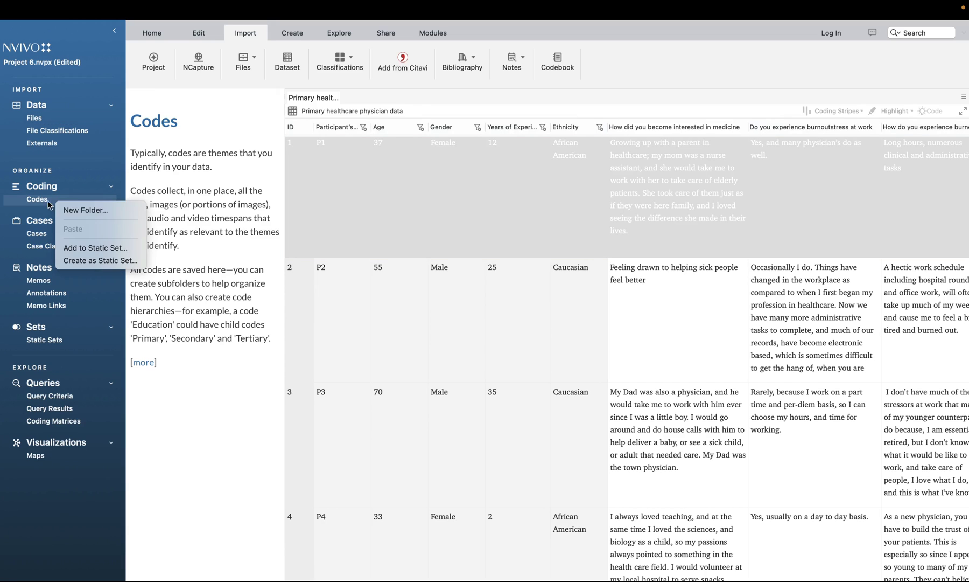
pyautogui.click(77, 211)
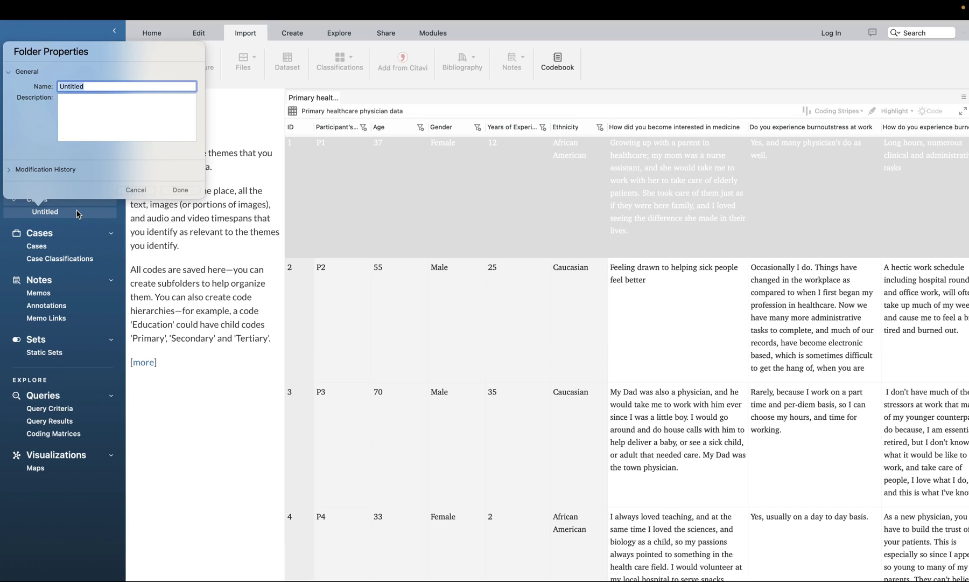
pyautogui.write('Open-ended Responses')
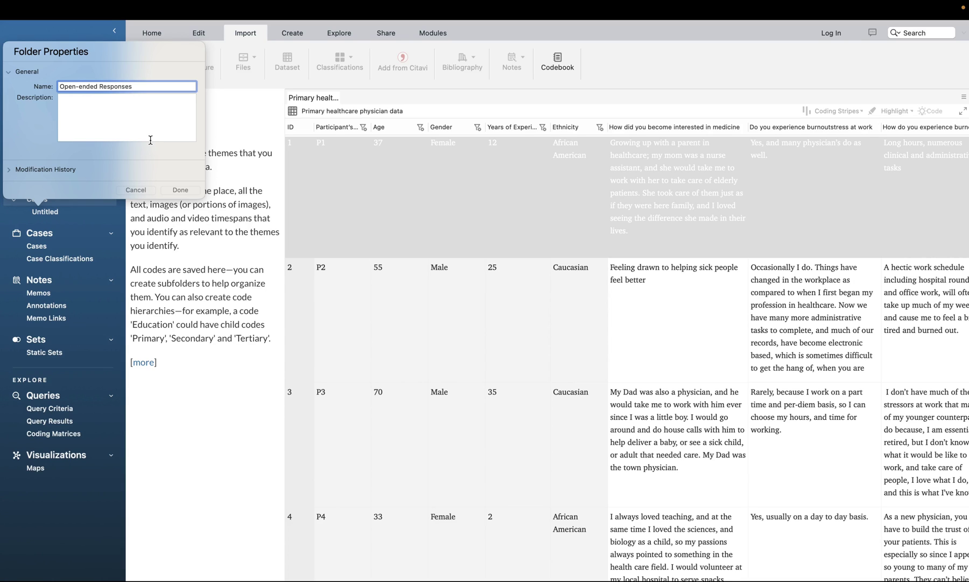
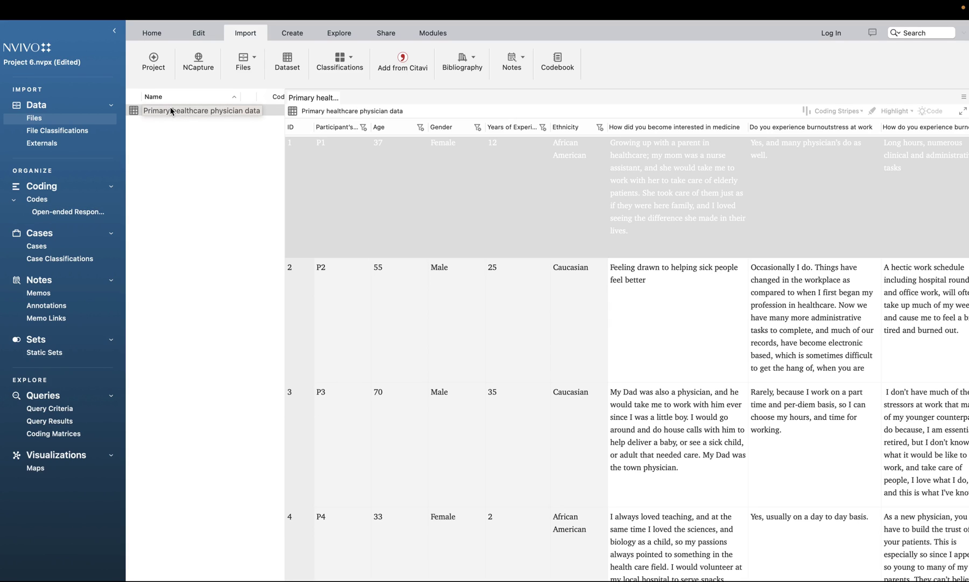
# - Start autocoding the Primary healthcare physician data dataset, coding to codes for selected columns
pyautogui.rightClick(171, 111)
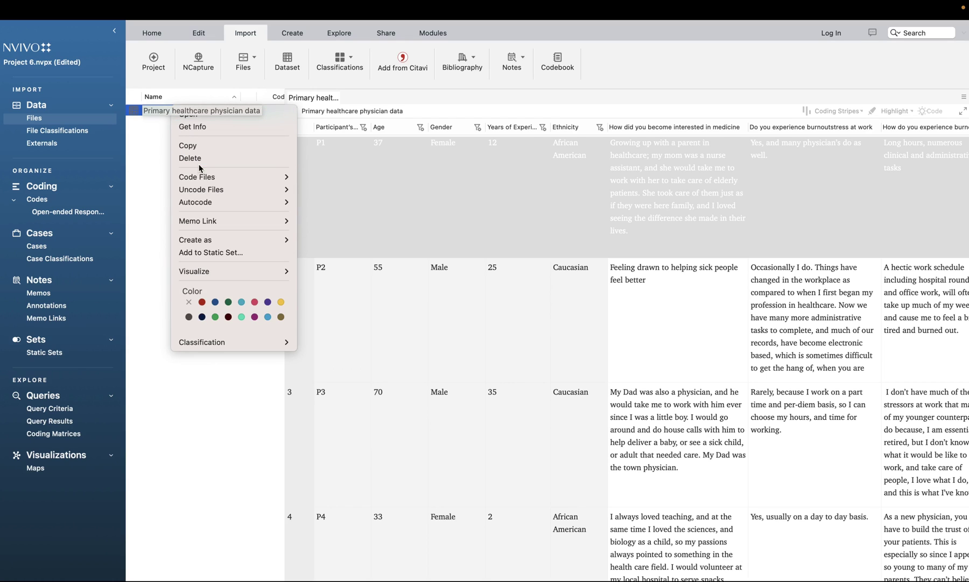
pyautogui.moveTo(288, 202)
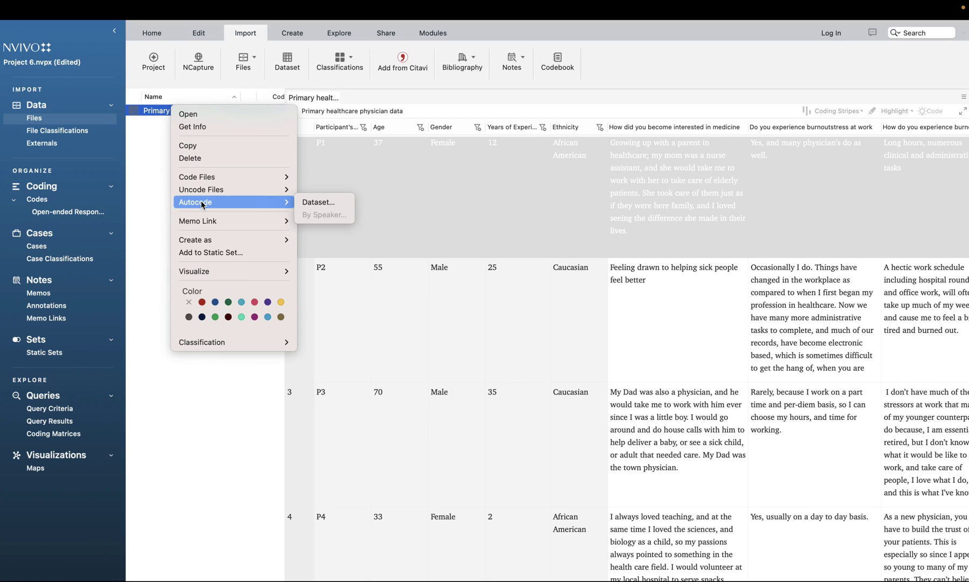
pyautogui.click(312, 207)
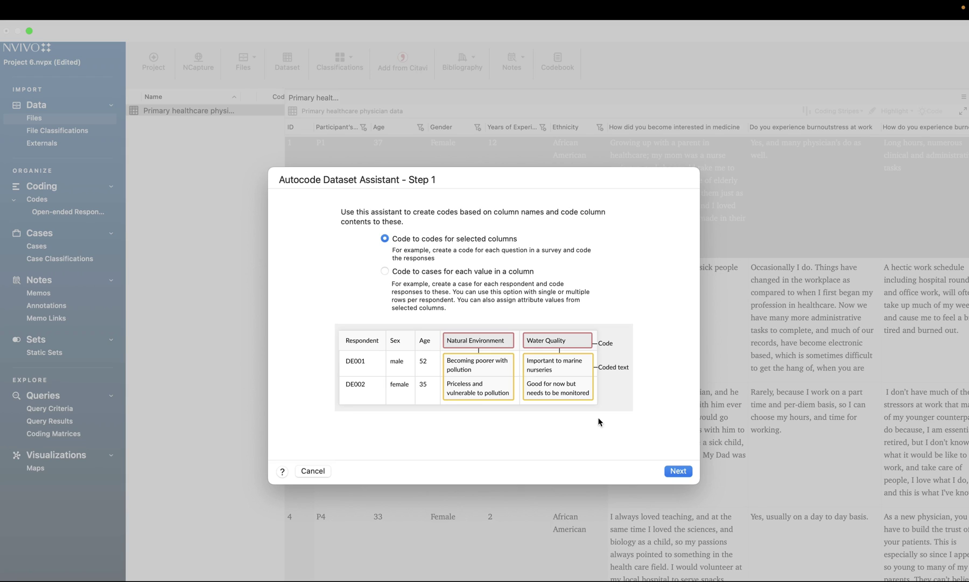
pyautogui.click(676, 470)
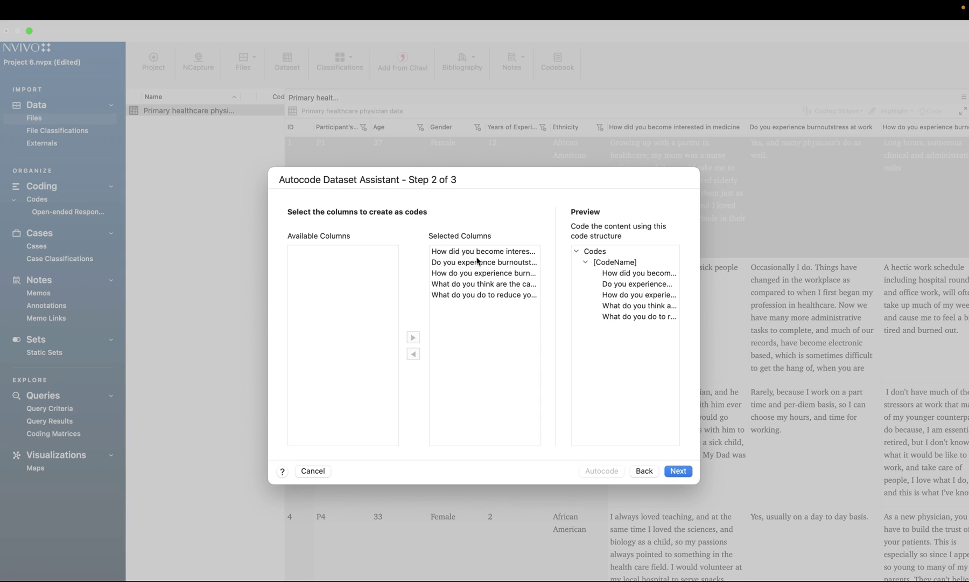
# - Remove the question about what physicians do to reduce burnout from the selected columns and add it back
pyautogui.click(474, 296)
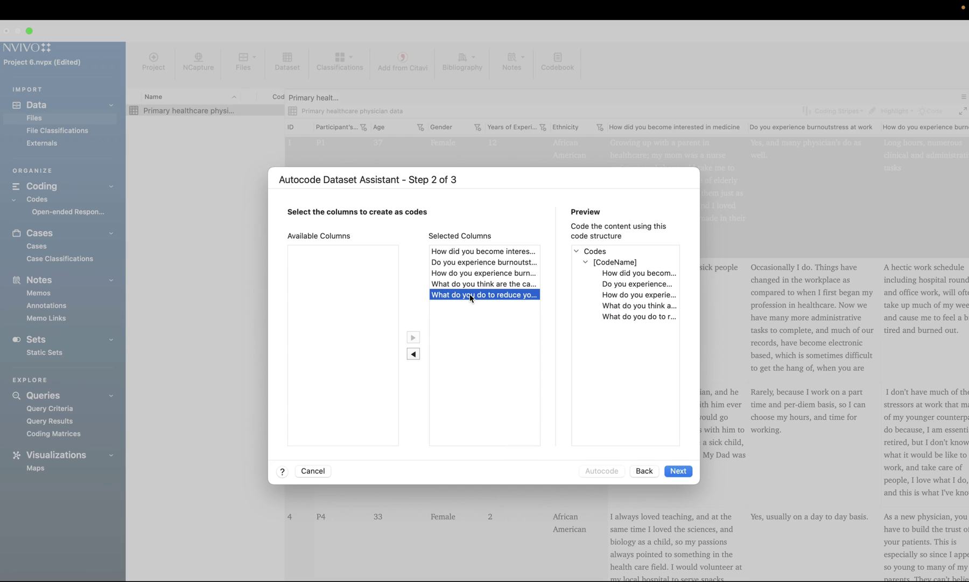
pyautogui.click(413, 354)
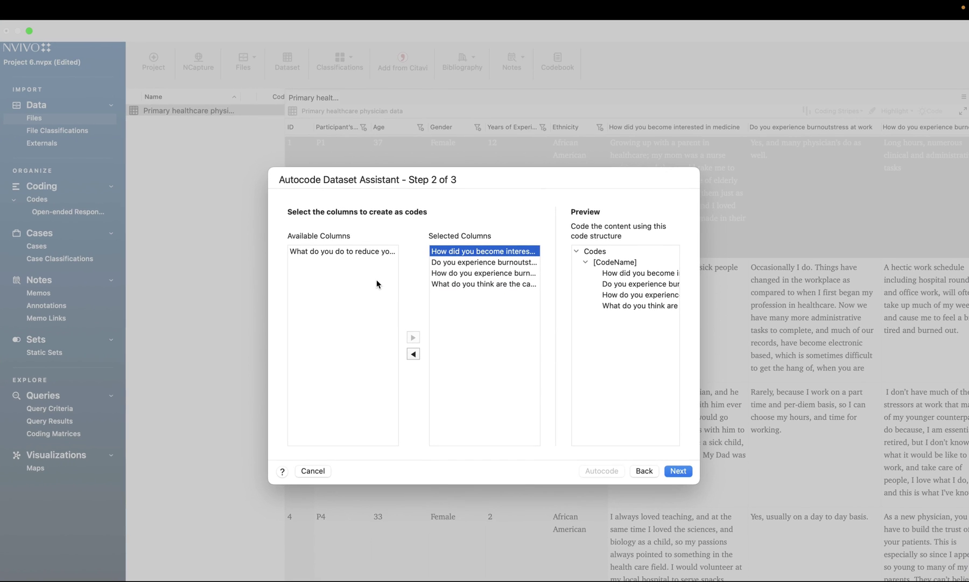
pyautogui.click(359, 256)
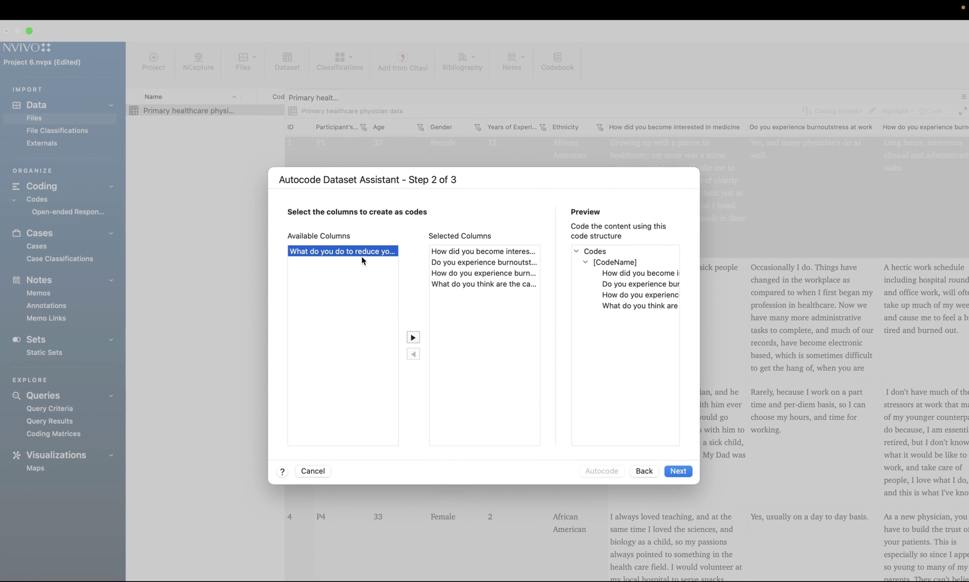
pyautogui.click(413, 338)
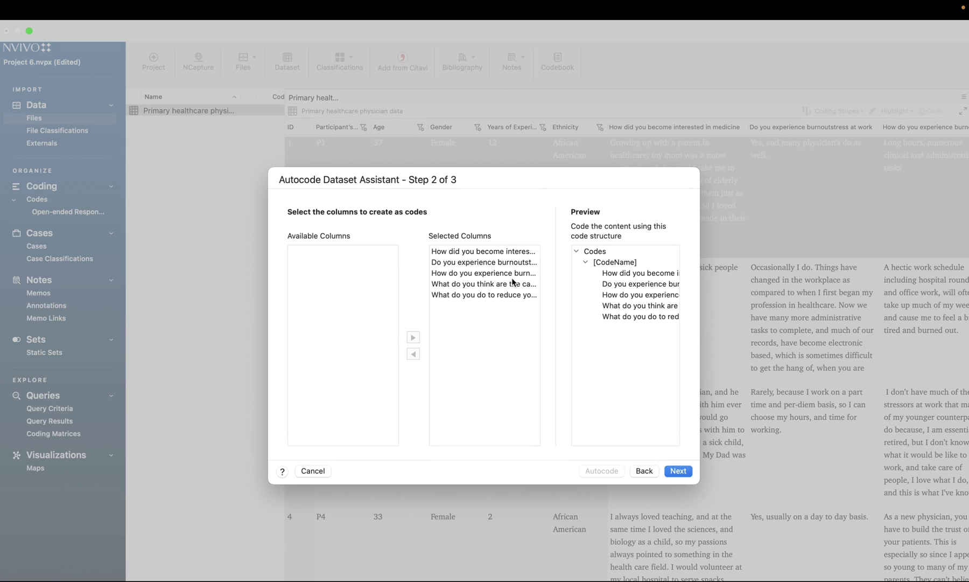
# - Autocode the five question columns into the Open-ended Responses folder under a new code named "Primary healthcare physician data", aggregating coding from child codes
pyautogui.click(677, 471)
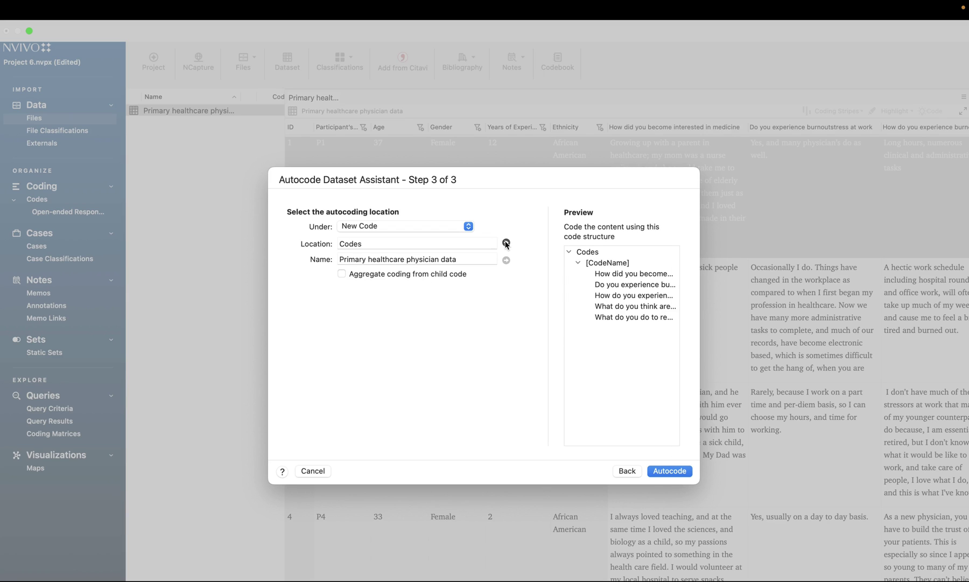
pyautogui.click(506, 243)
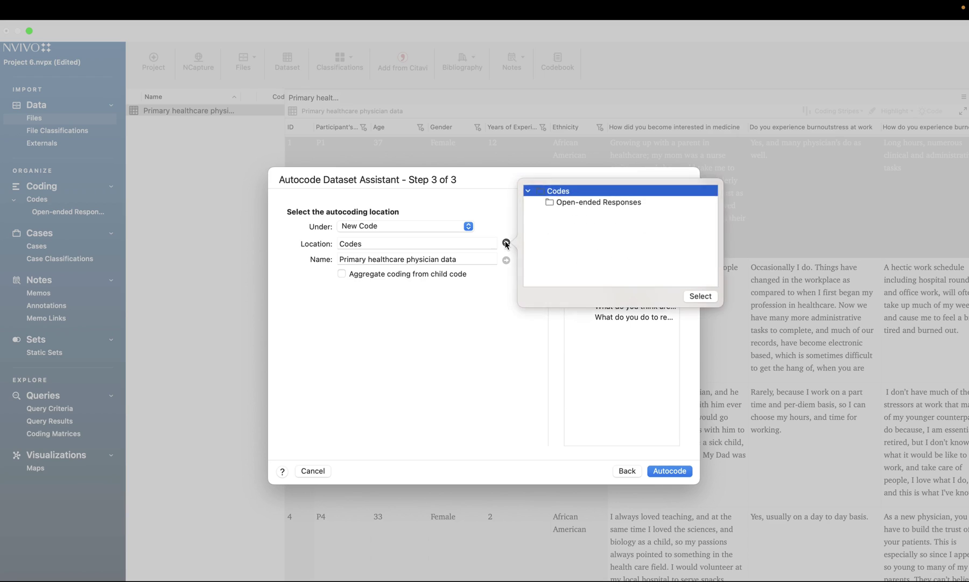
pyautogui.click(578, 204)
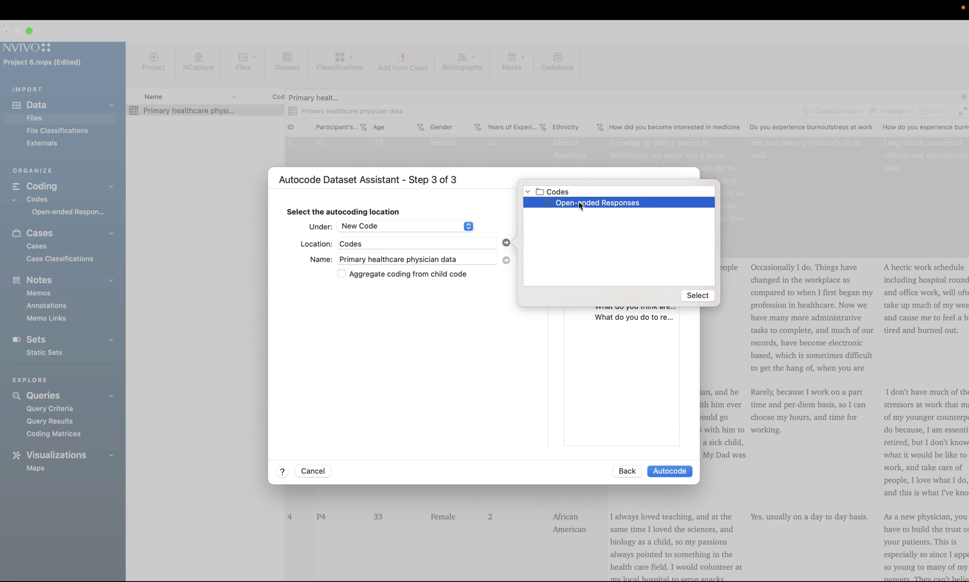
pyautogui.click(697, 295)
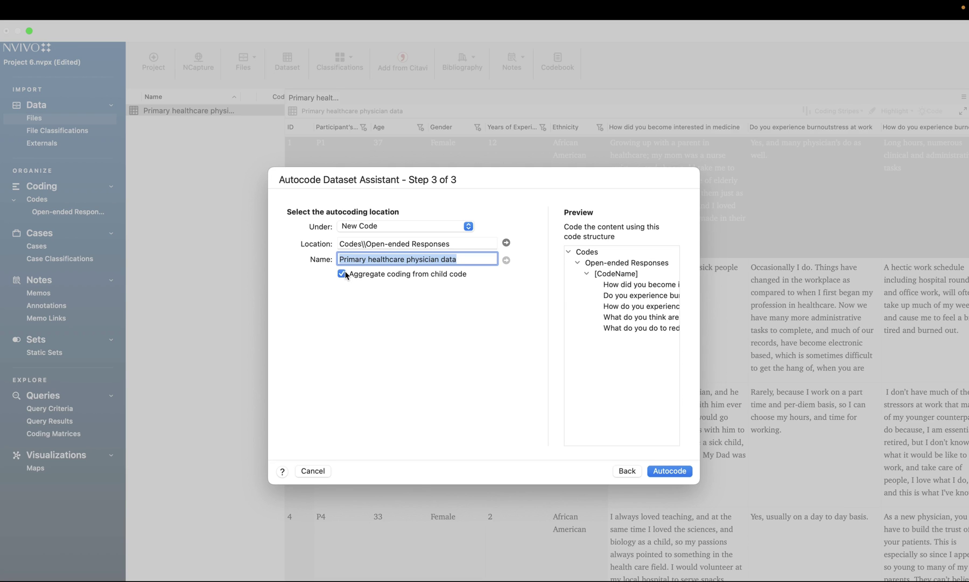
pyautogui.hotkey('ctrl', 'Left')
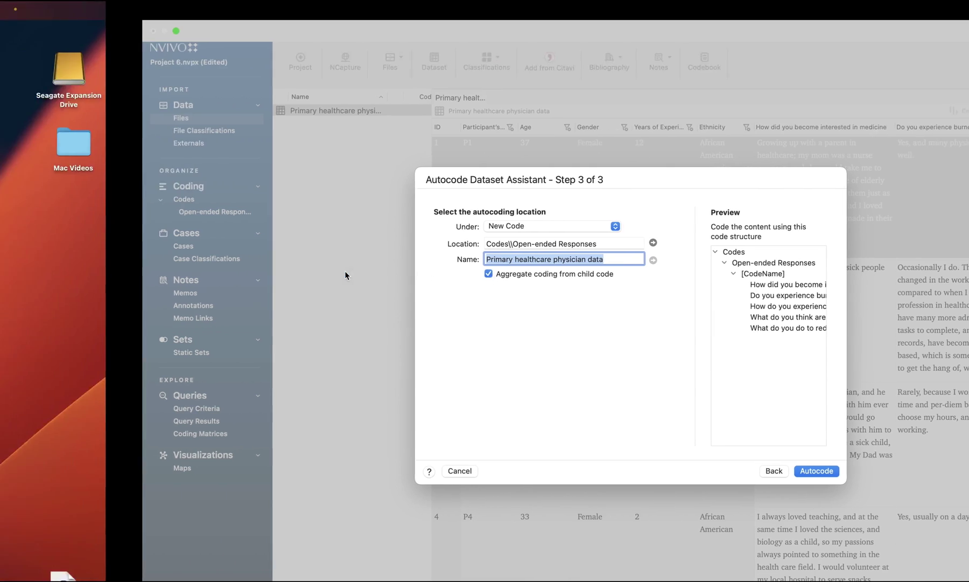
pyautogui.hotkey('ctrl', 'Right')
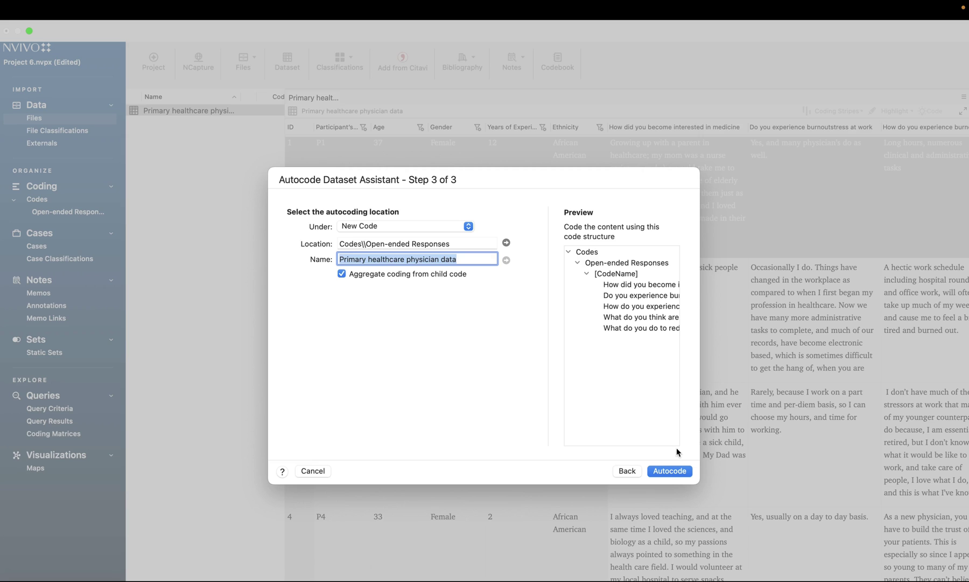
pyautogui.click(668, 469)
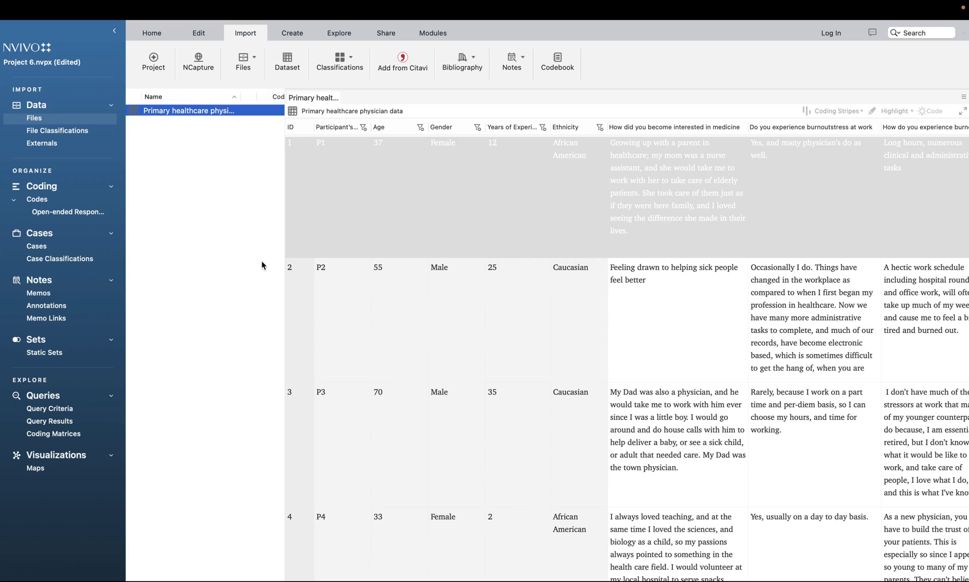
# - Expand the new code in the Open-ended Responses folder, review the responses coded to "Do you experience burnoutstress at work", and close the open items
pyautogui.click(86, 216)
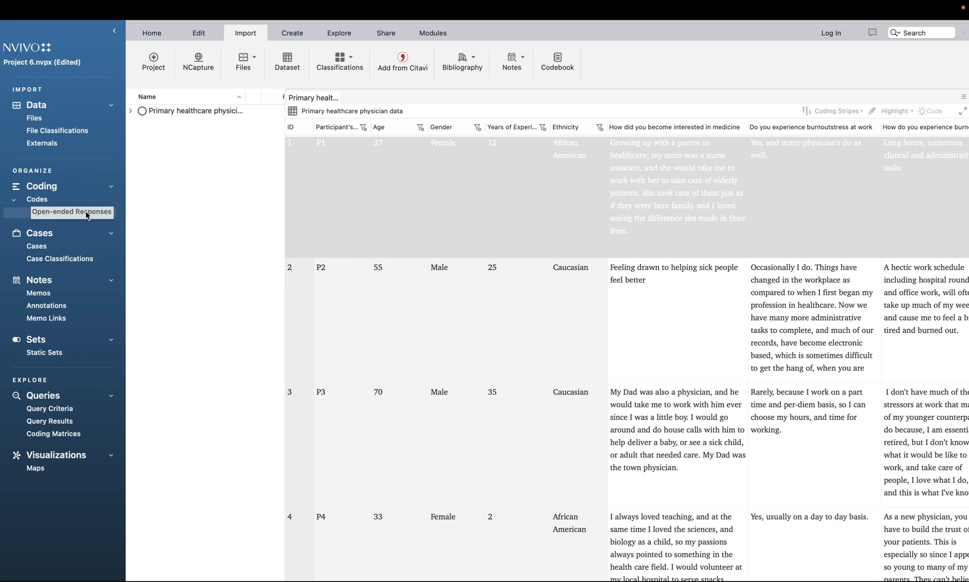
pyautogui.click(131, 111)
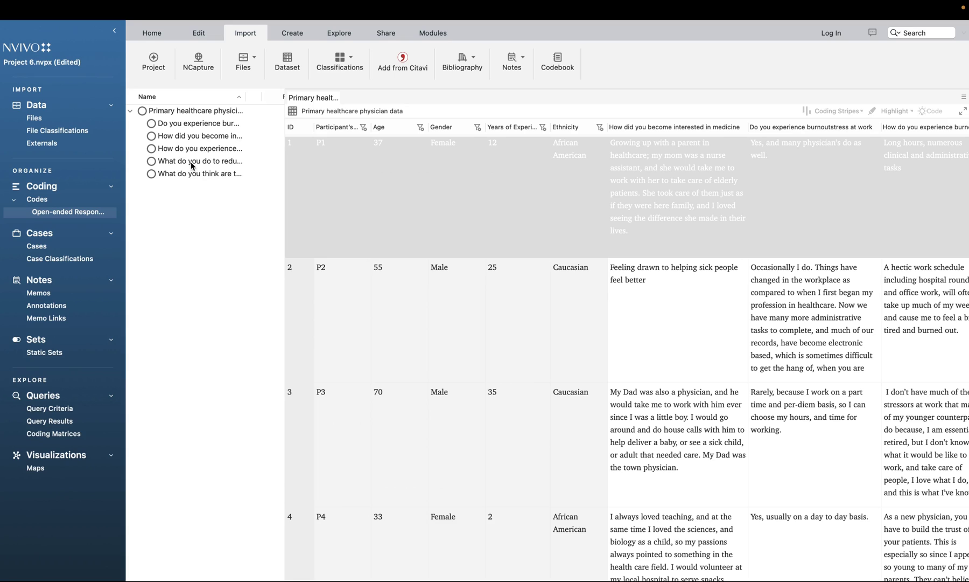
pyautogui.doubleClick(205, 124)
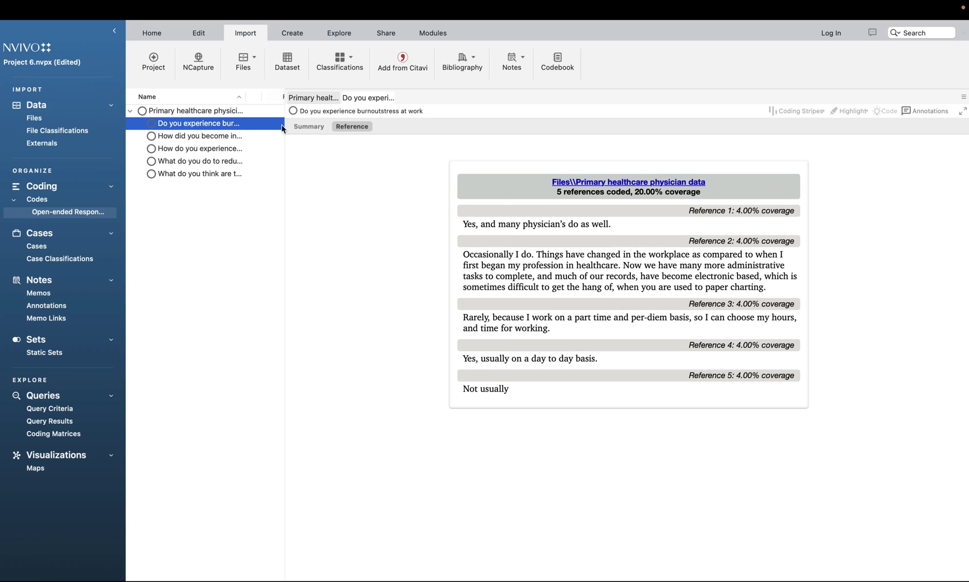
pyautogui.click(389, 99)
pyautogui.click(332, 98)
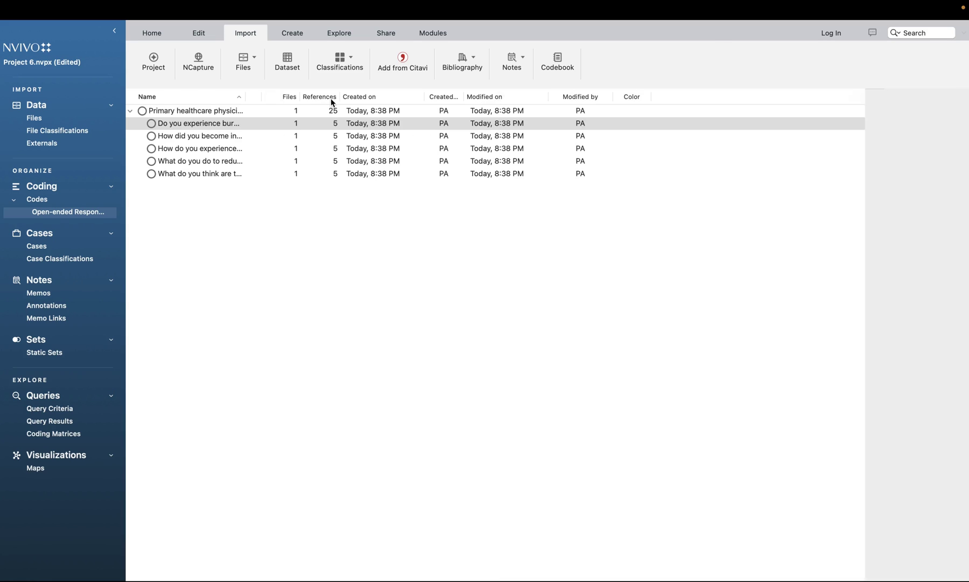
# - Review the responses coded to "How did you become interested in medicine" and "How do you experience burnout", highlighting part of the latter's Reference 3
pyautogui.click(238, 123)
pyautogui.doubleClick(224, 136)
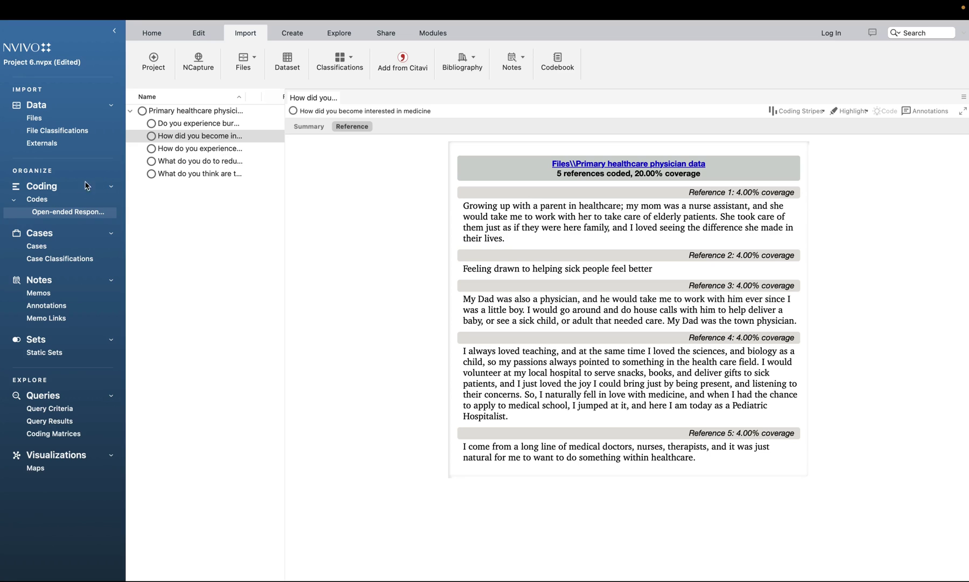
pyautogui.click(78, 201)
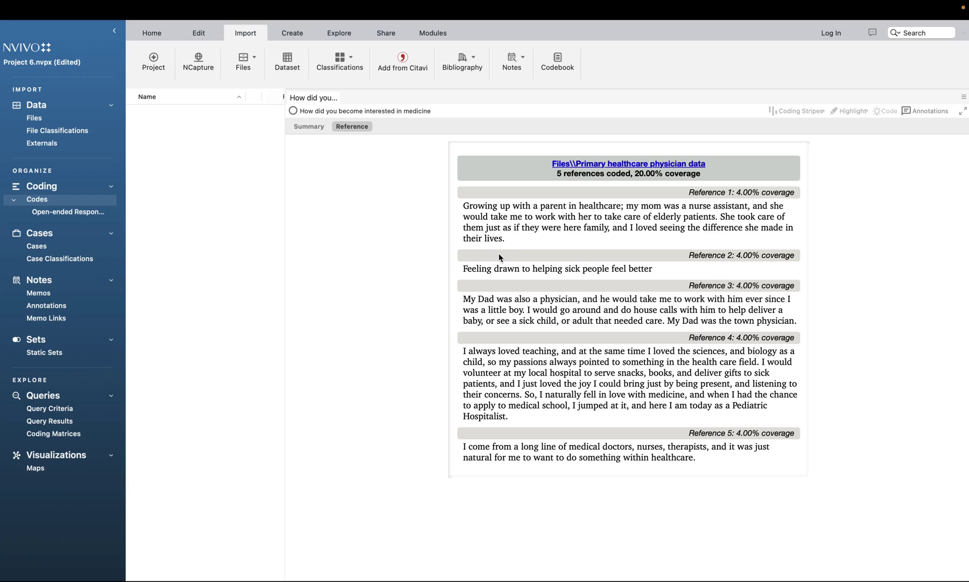
pyautogui.click(528, 230)
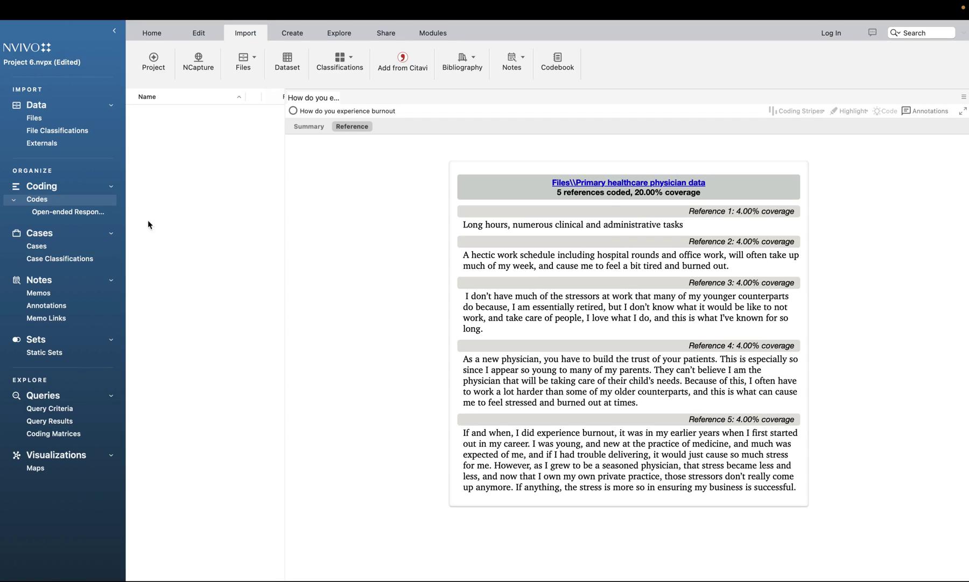
pyautogui.click(92, 214)
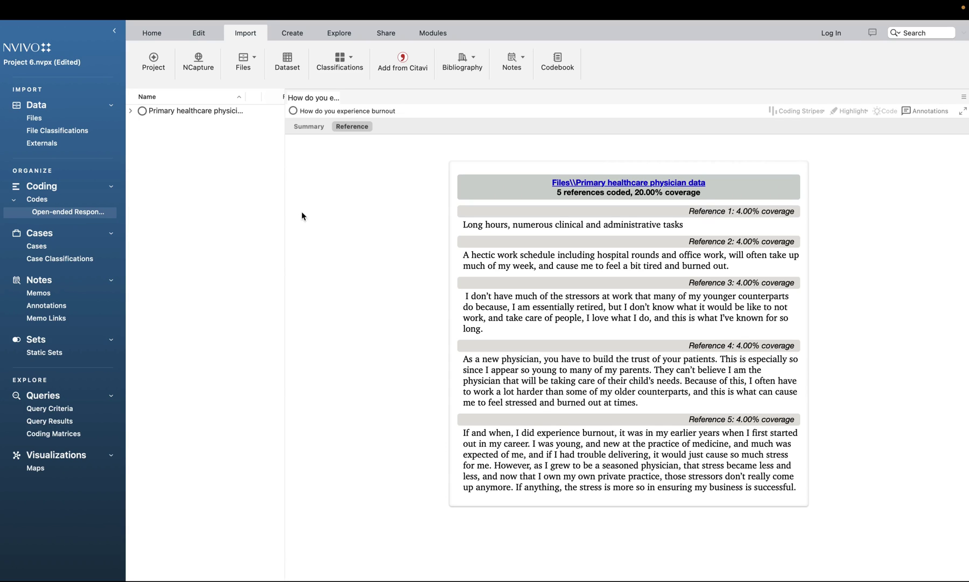
pyautogui.moveTo(481, 296); pyautogui.dragTo(549, 318)
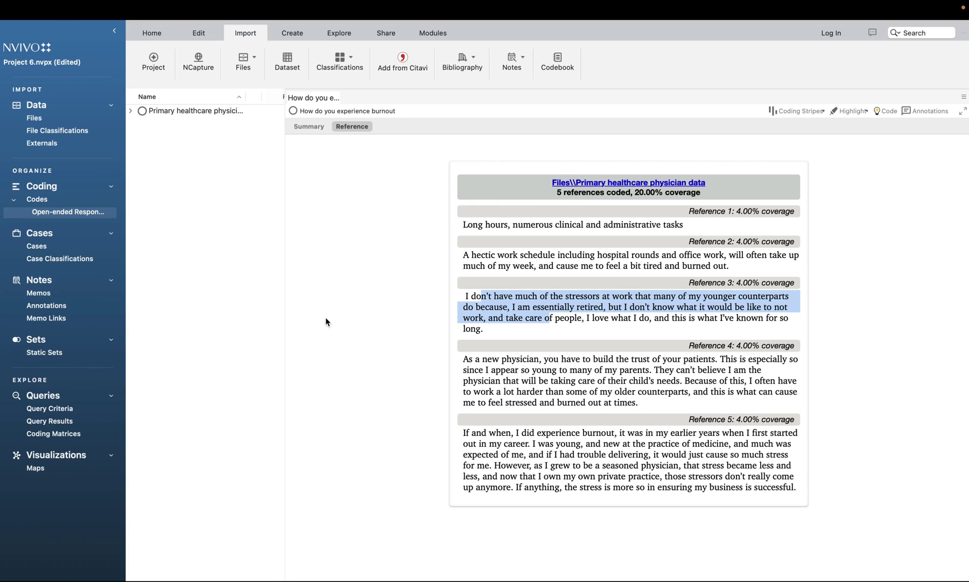
# - Set up autocoding of the survey dataset to cases for each value in the Participant's ID column, coding all five question columns
pyautogui.click(53, 120)
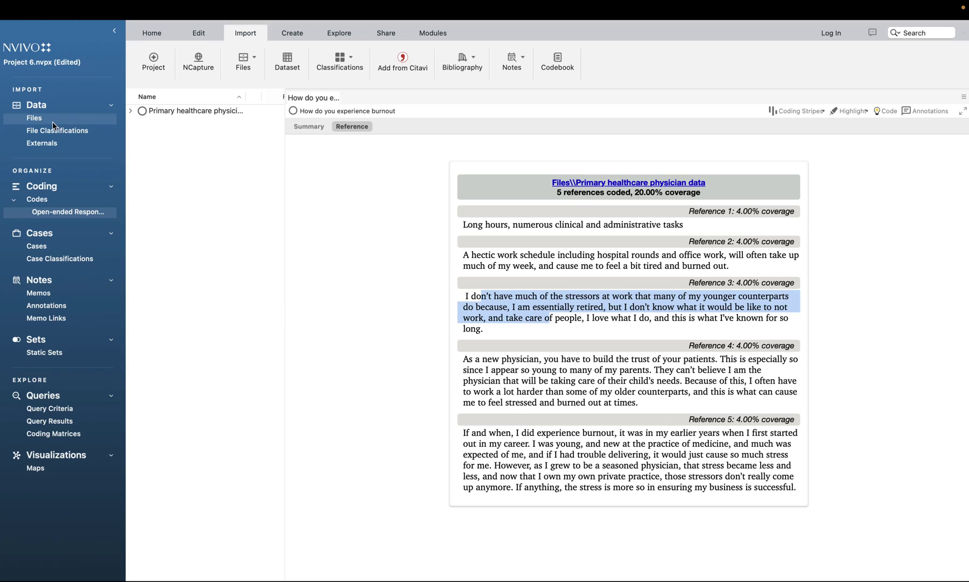
pyautogui.rightClick(179, 114)
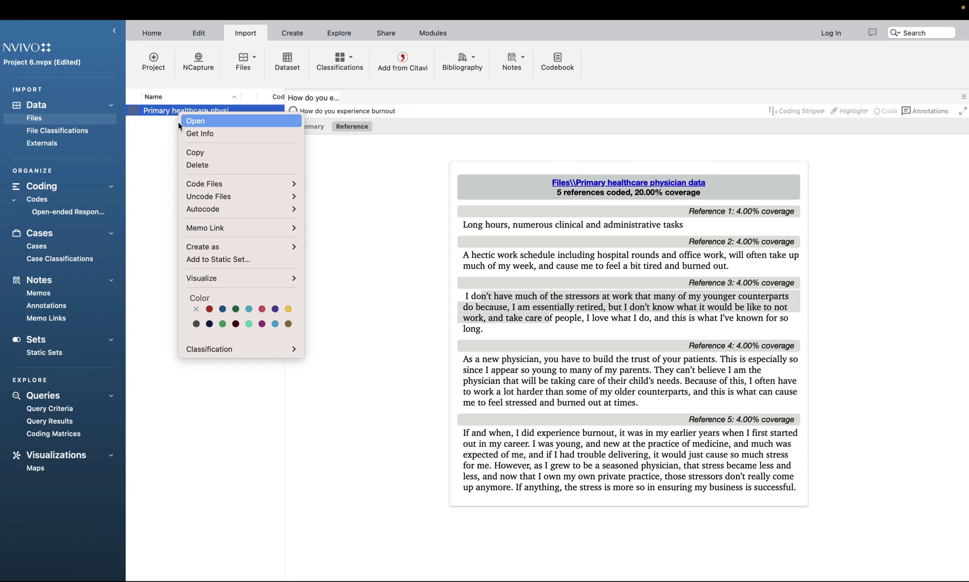
pyautogui.moveTo(218, 210)
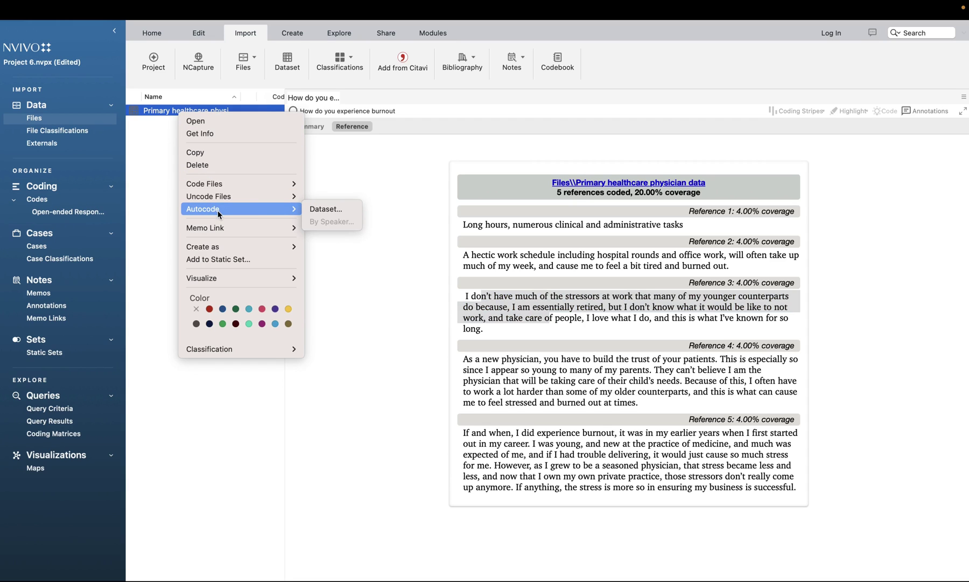
pyautogui.click(316, 214)
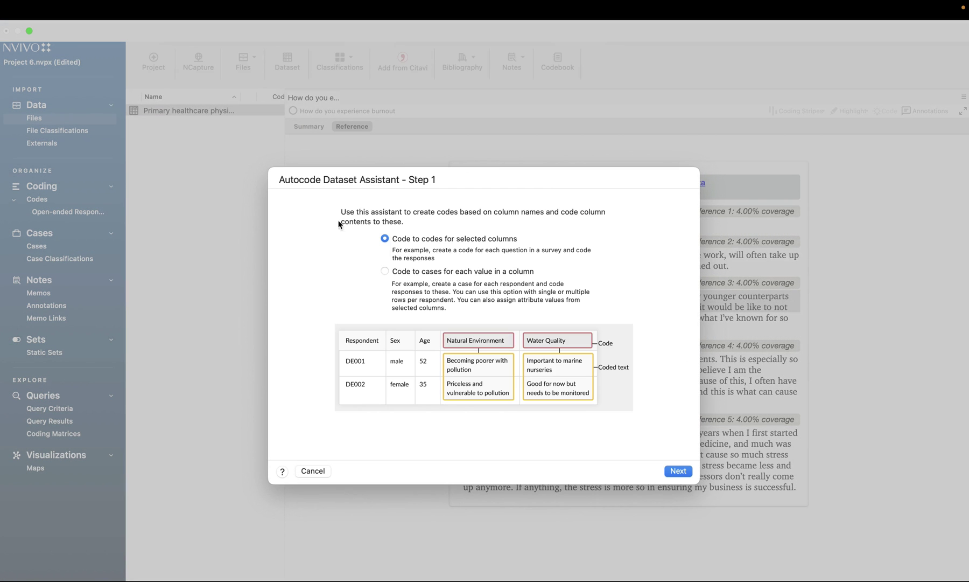
pyautogui.click(388, 268)
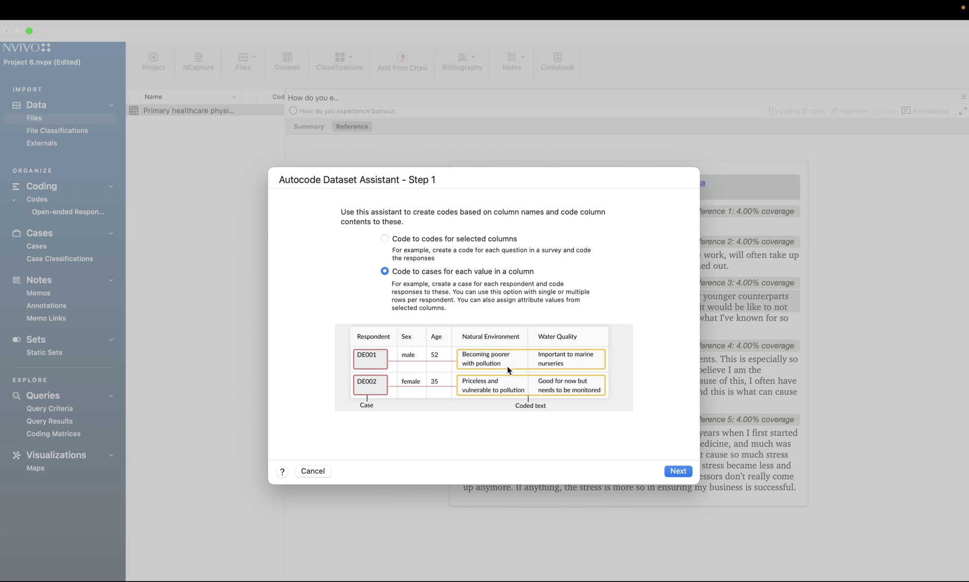
pyautogui.click(677, 471)
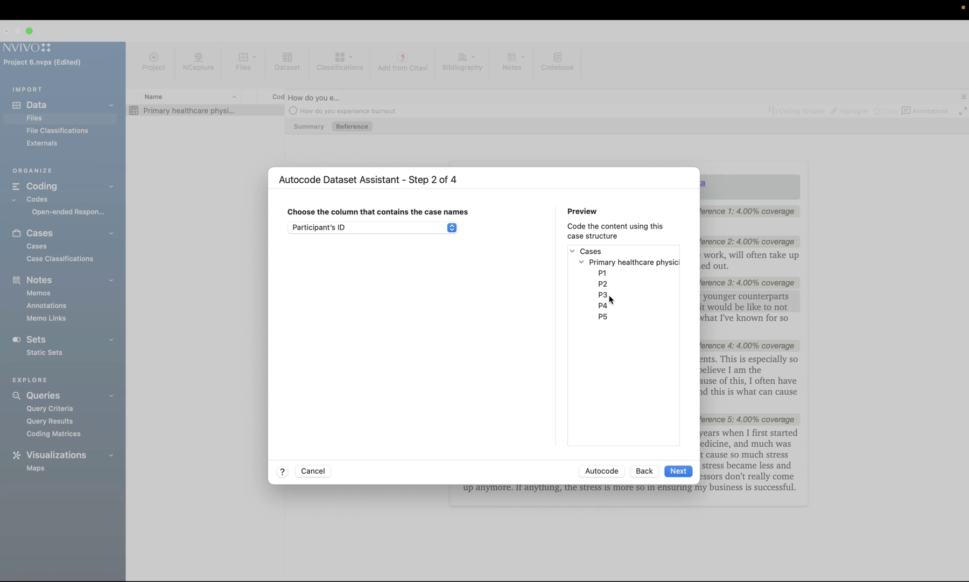
pyautogui.click(671, 472)
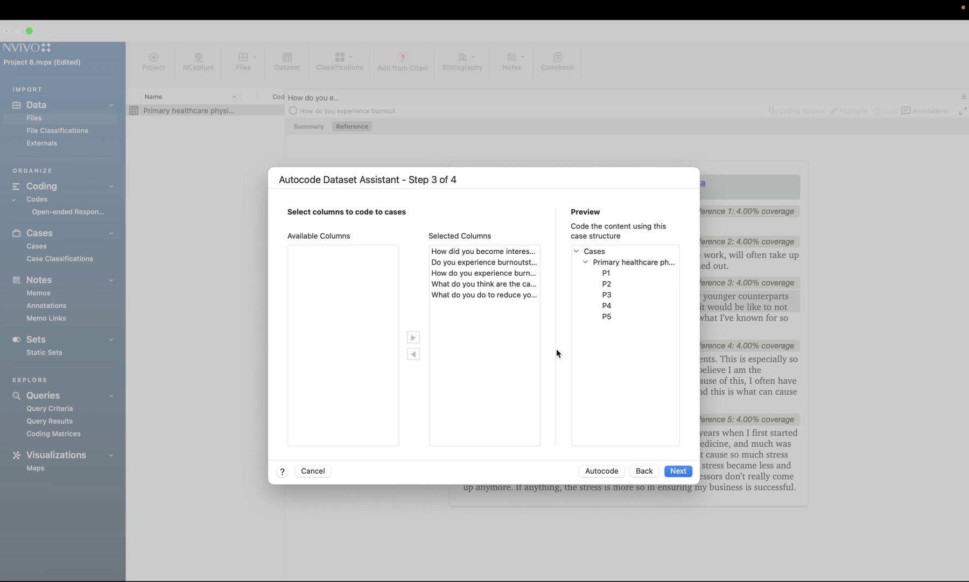
pyautogui.click(674, 473)
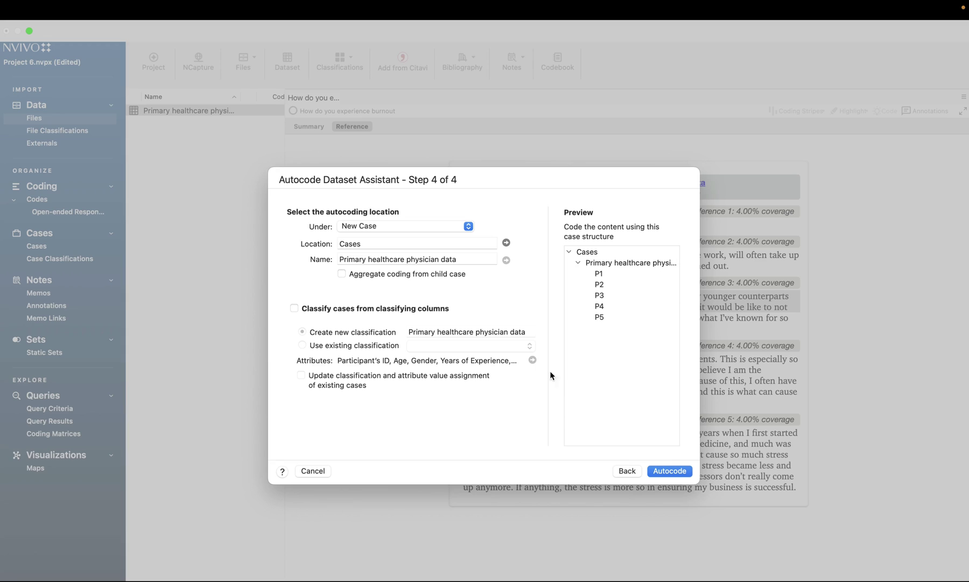
# - Autocode under a new case "Primary healthcare physician data" in Cases, aggregating coding from child cases and classifying cases with a new classification of the same name
pyautogui.tripleClick(478, 258)
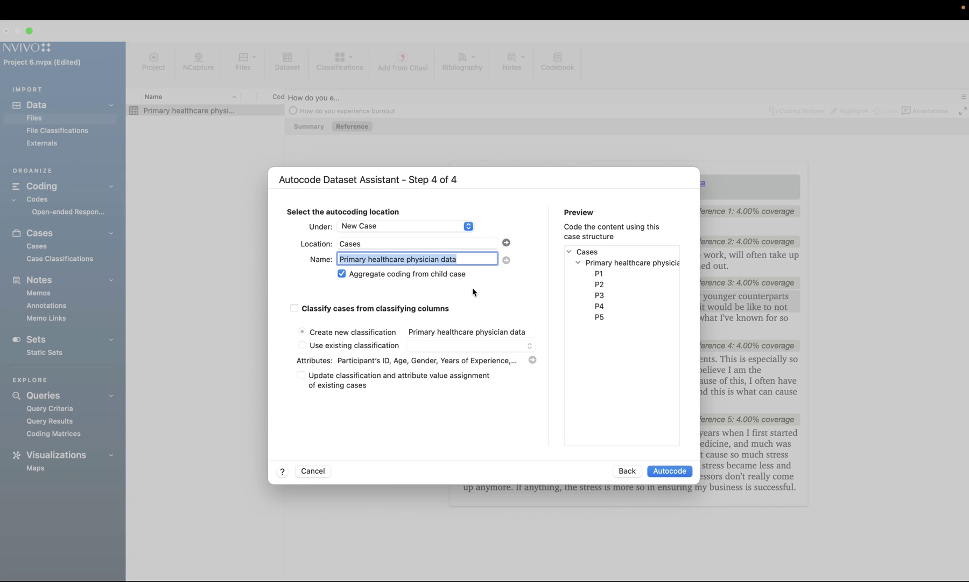
pyautogui.click(294, 308)
pyautogui.moveTo(612, 443)
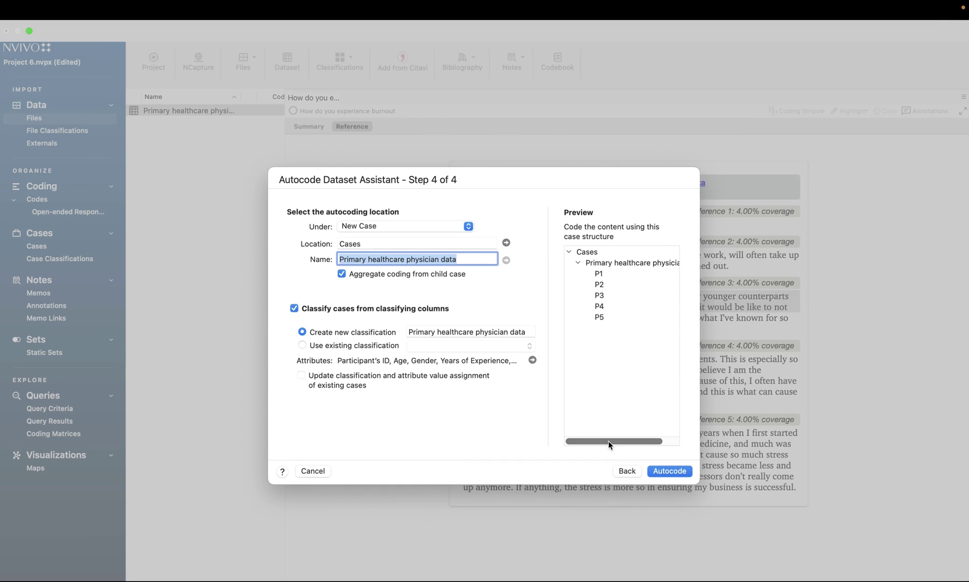
pyautogui.click(666, 472)
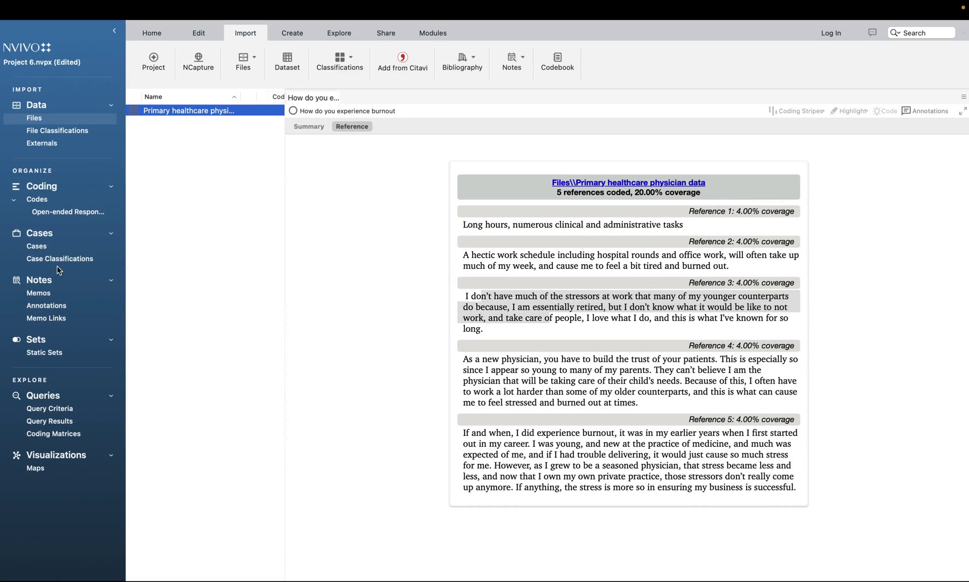
# - Expand the new parent case in Cases and the new classification in Case Classifications to examine the participants listed under each
pyautogui.click(42, 251)
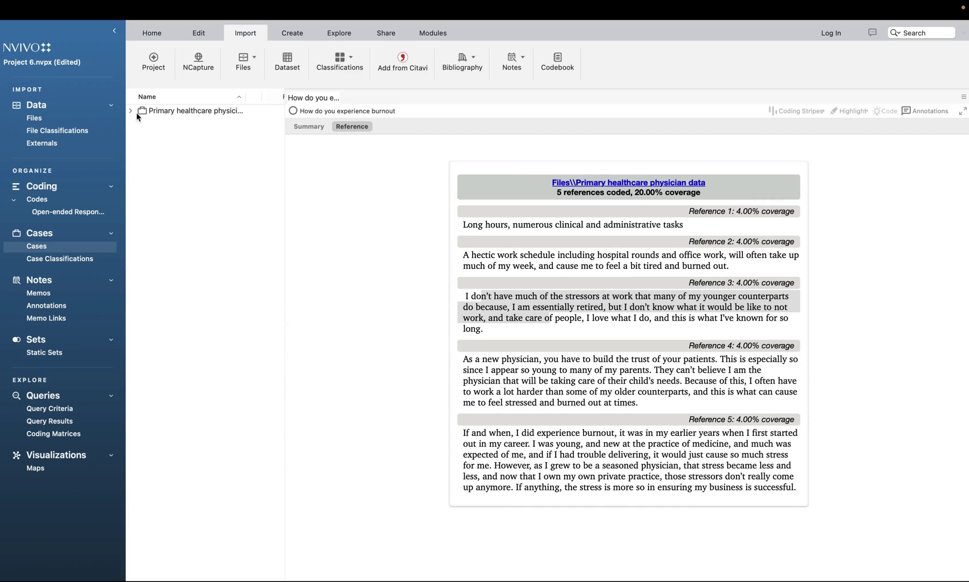
pyautogui.click(131, 112)
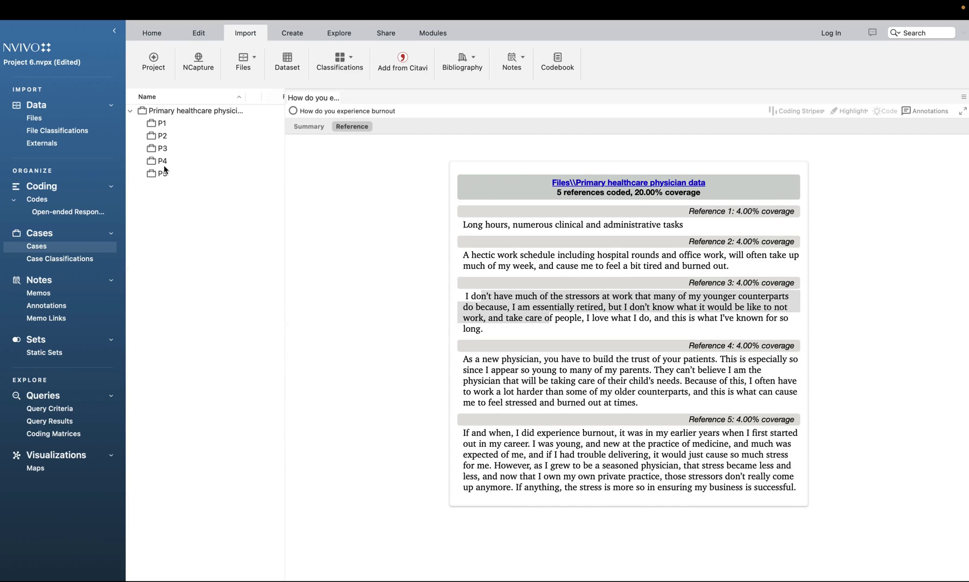
pyautogui.click(83, 260)
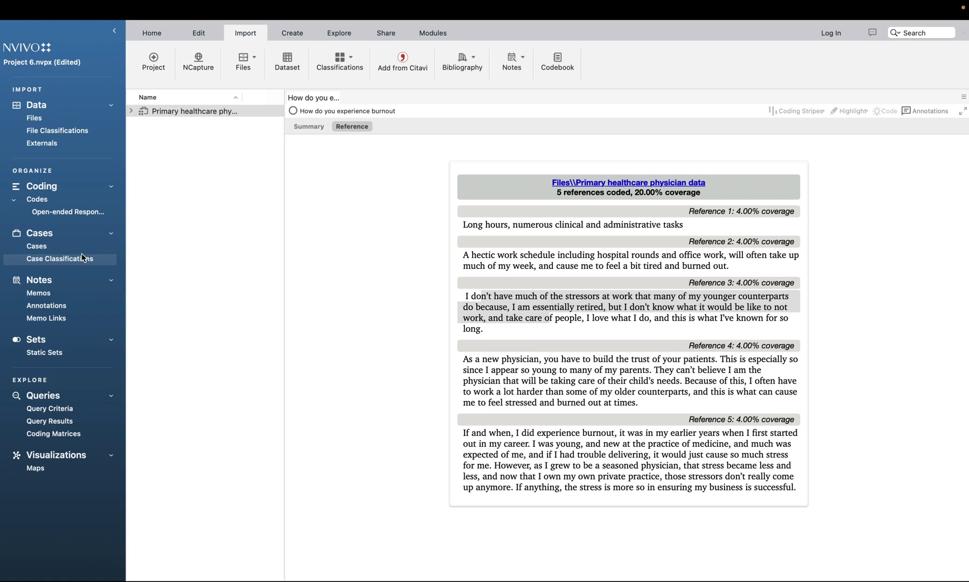
pyautogui.click(130, 111)
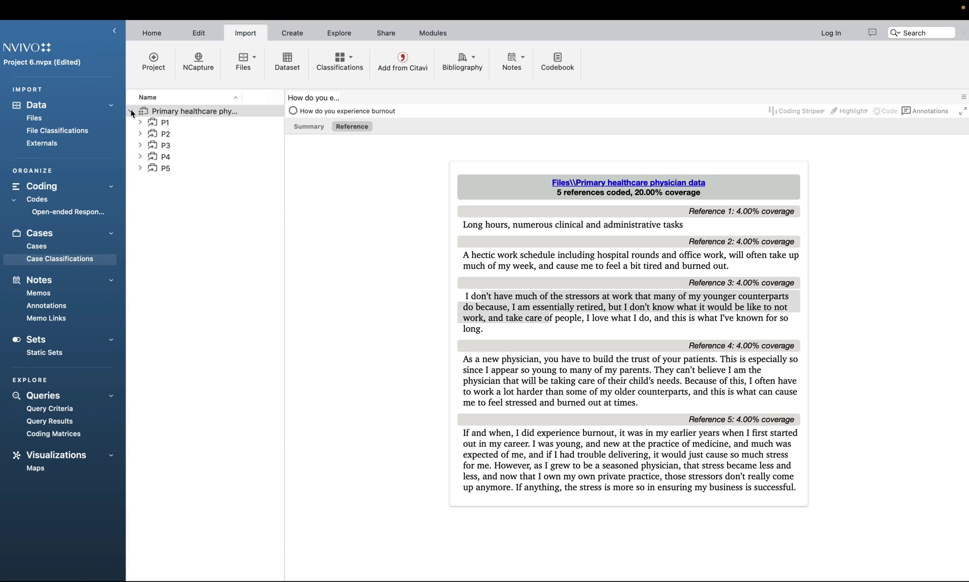
# - Open the Primary healthcare physician data classification, review its attributes and classification sheet, and sort the sheet by name in descending order
pyautogui.doubleClick(183, 109)
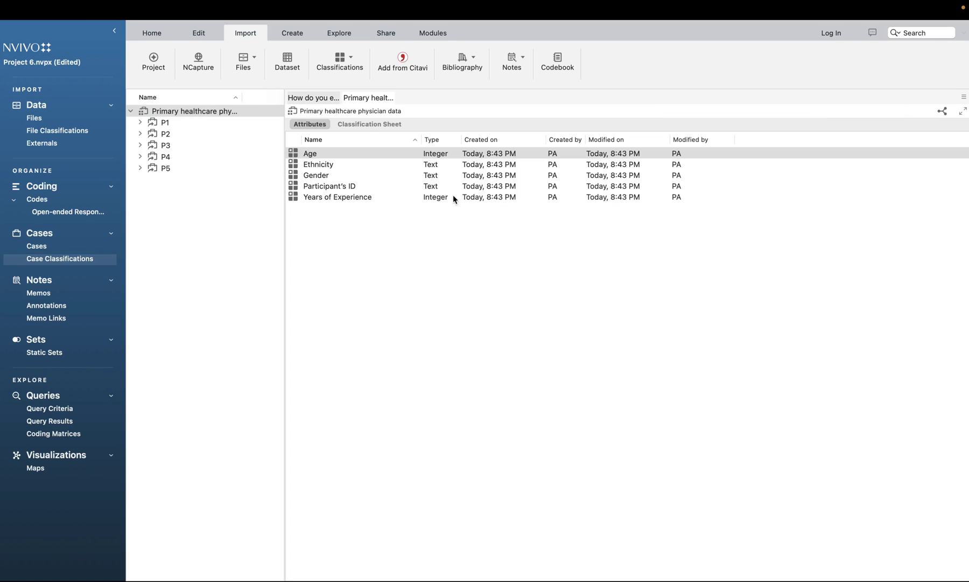
pyautogui.click(369, 125)
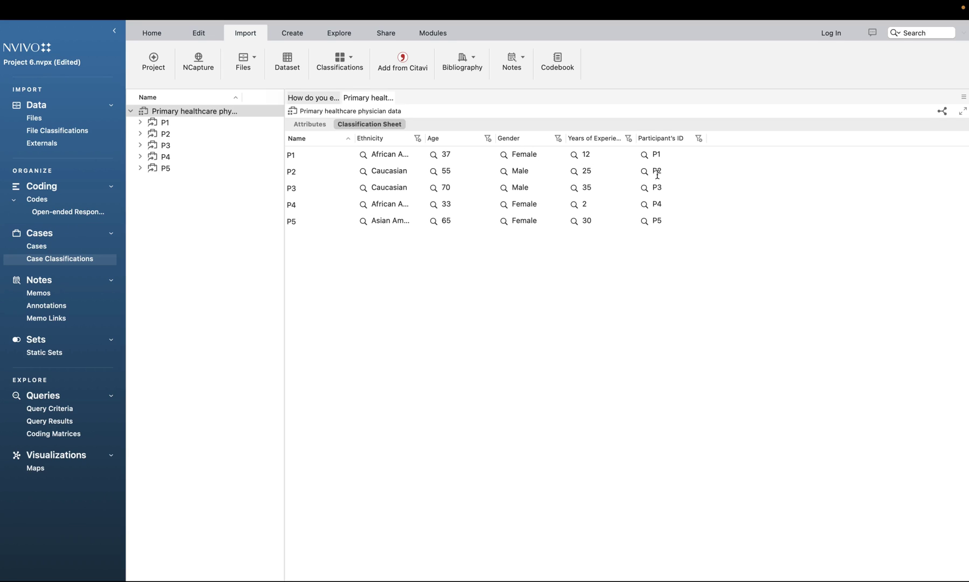
pyautogui.click(660, 154)
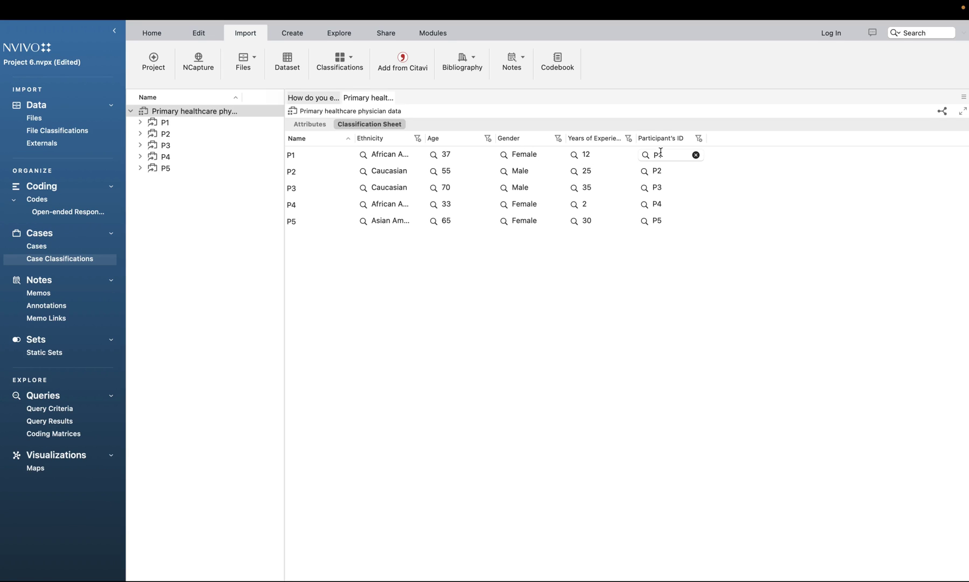
pyautogui.click(683, 232)
pyautogui.click(301, 139)
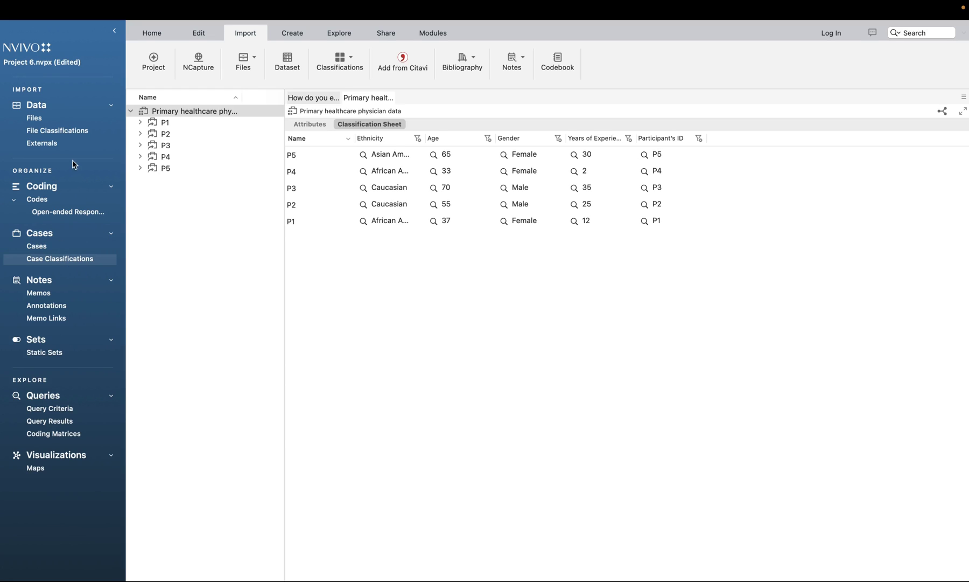
# - Return to the project's main Codes list
pyautogui.click(37, 199)
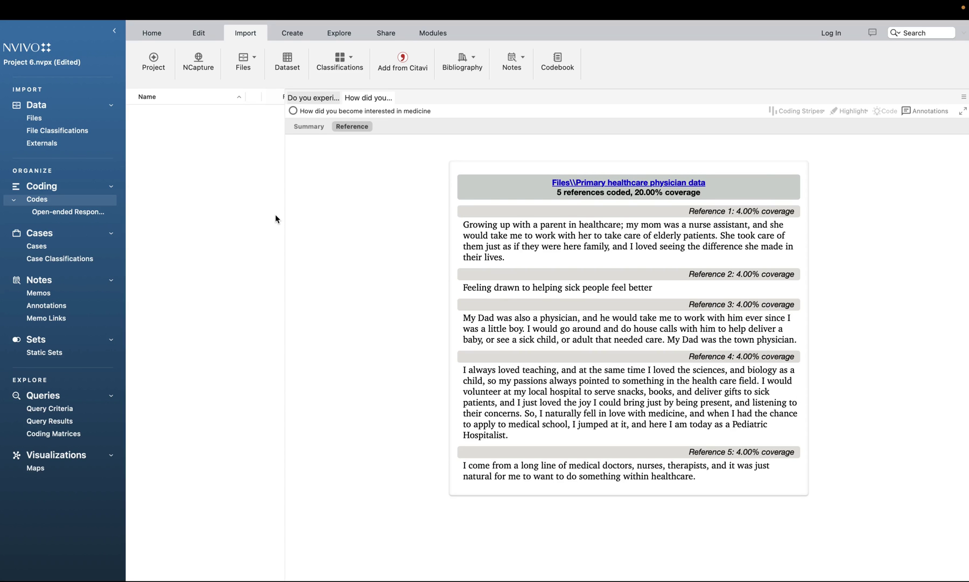